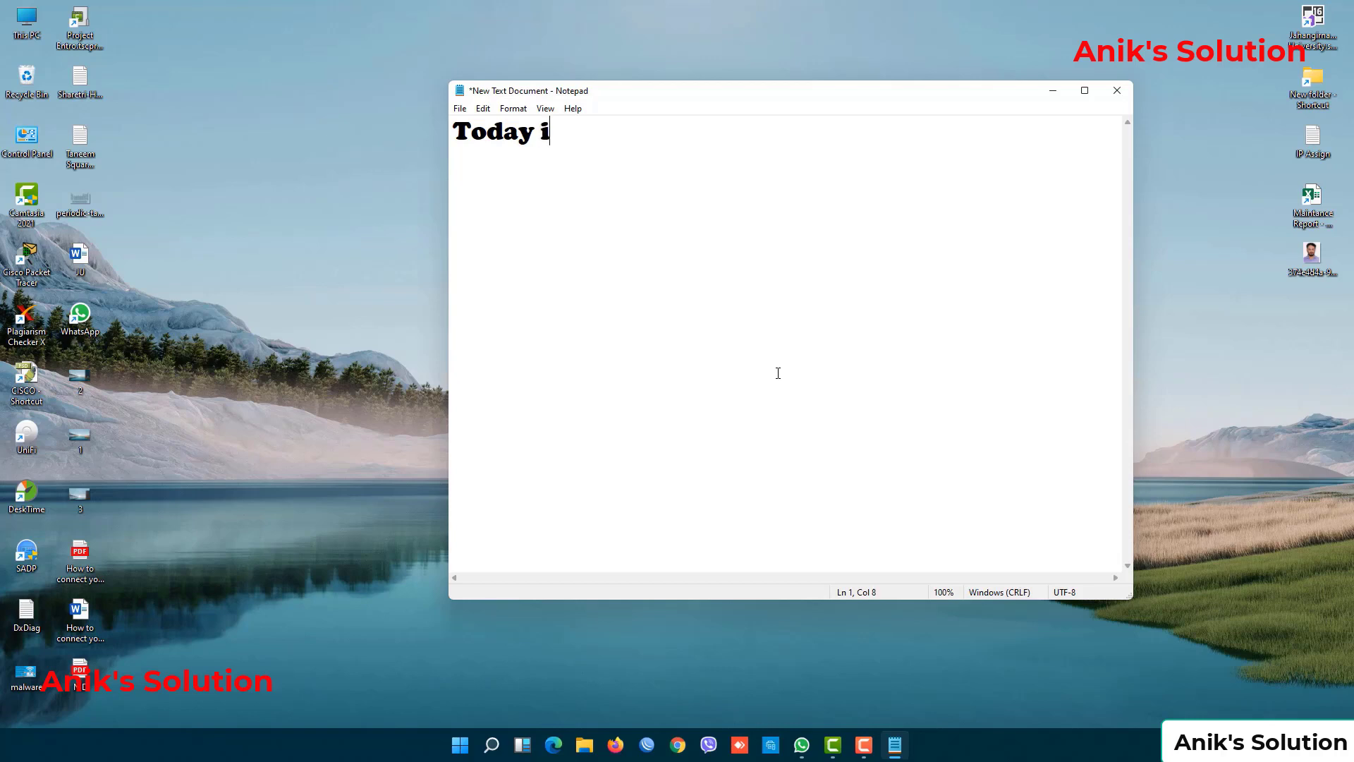
Complete the note's first line as "Today i want to show how to Hyper V VM install in your PC/Laptop" and start a new line
{"action": "type", "text": "want to"}
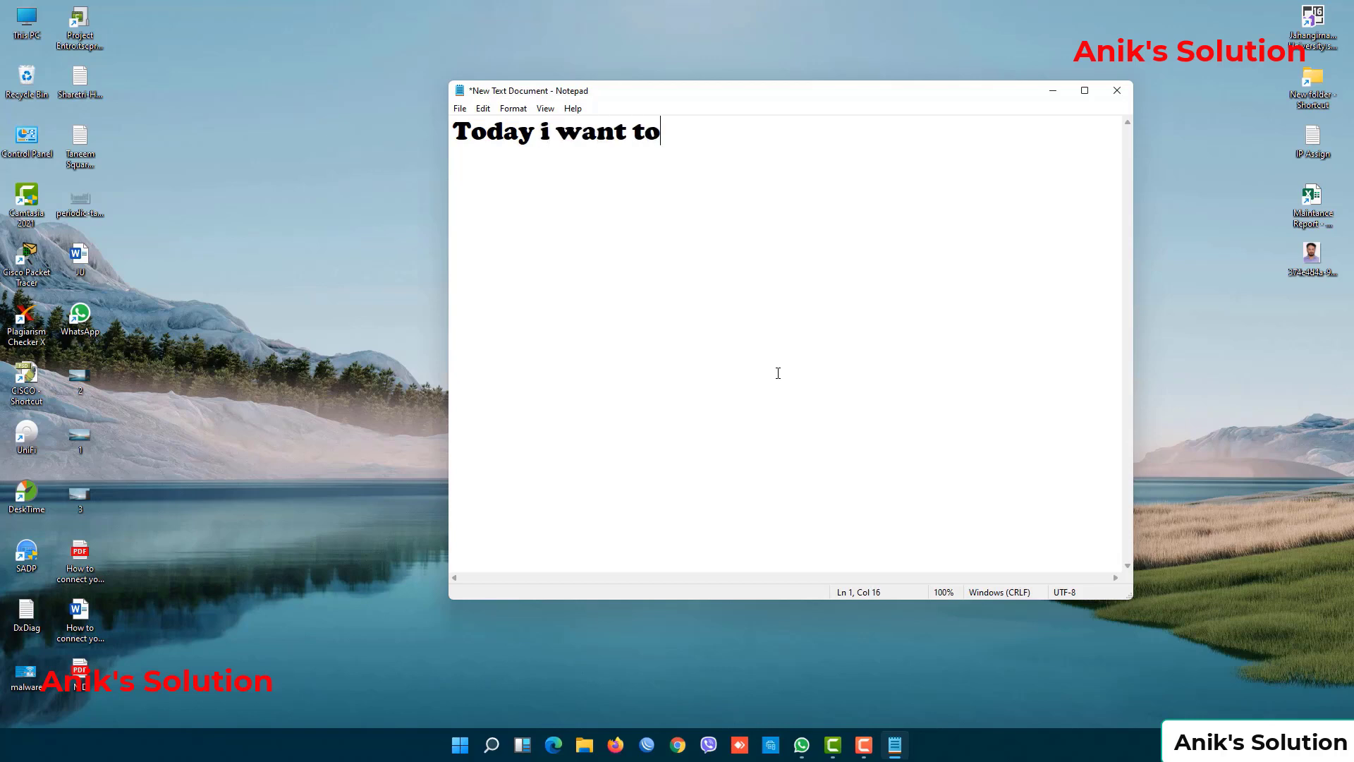
{"action": "type", "text": " show how to Hyp"}
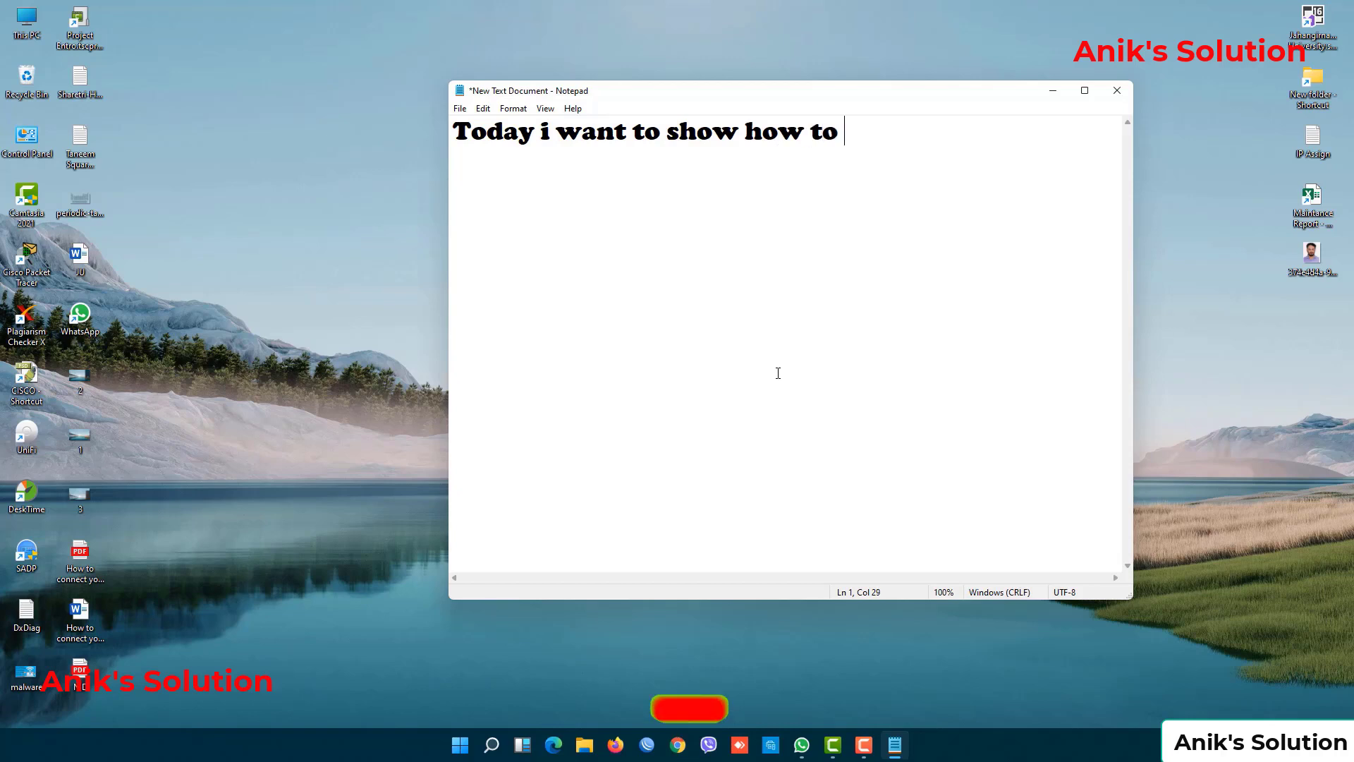
{"action": "type", "text": "er "}
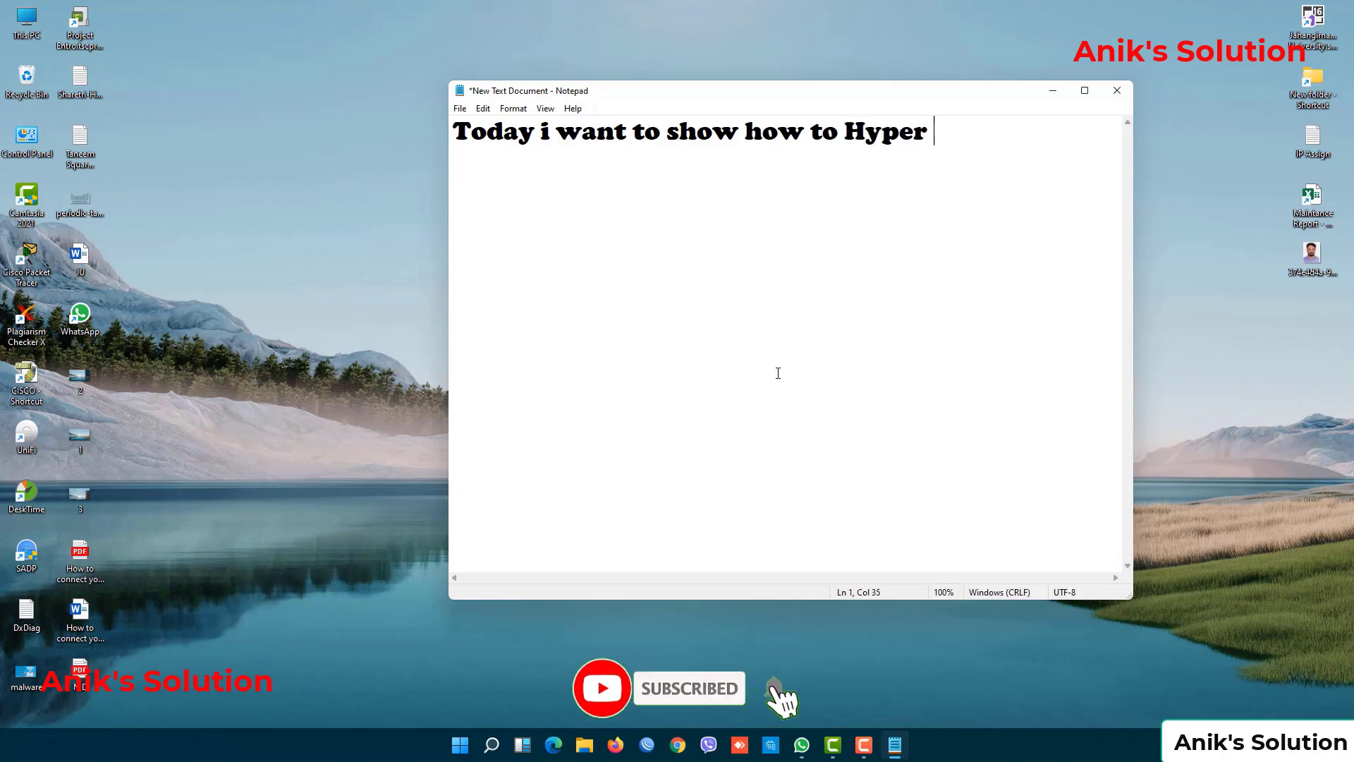
{"action": "type", "text": "V VM"}
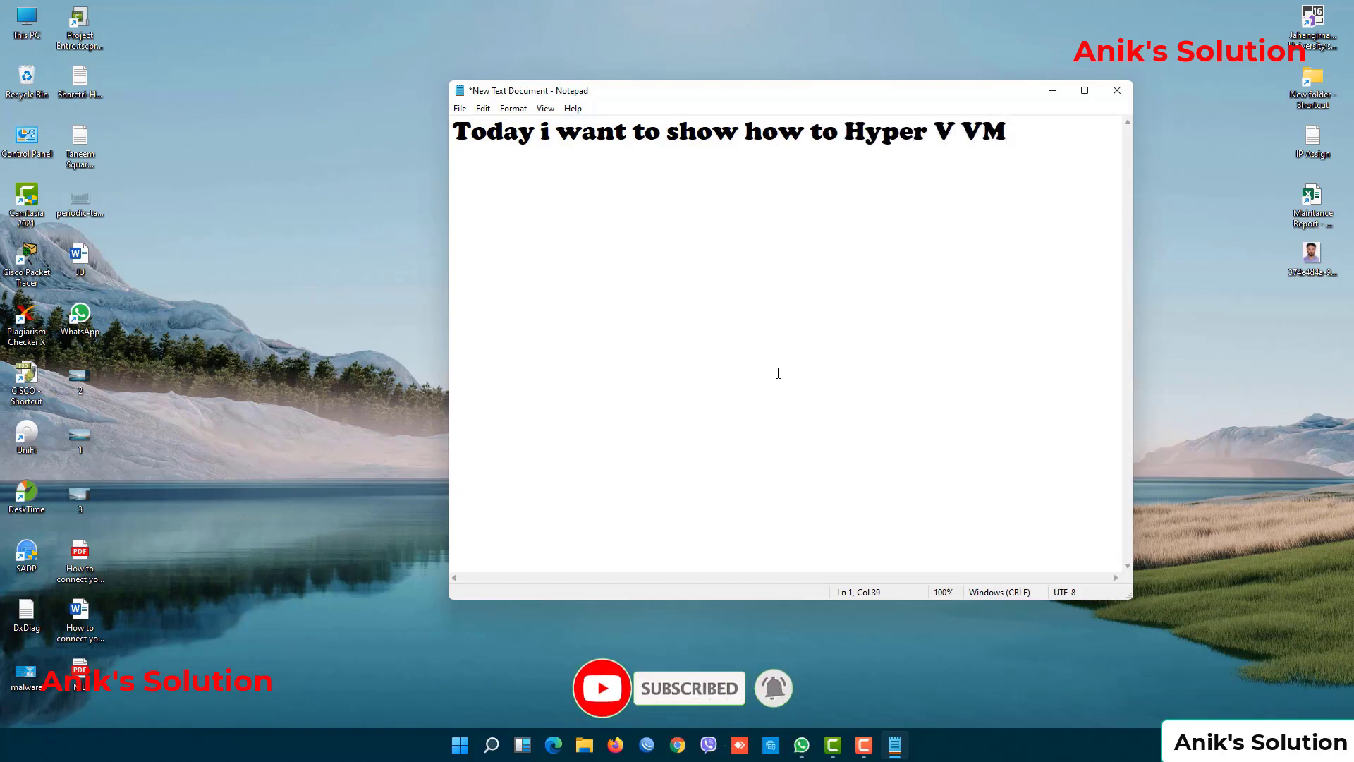
{"action": "type", "text": " install"}
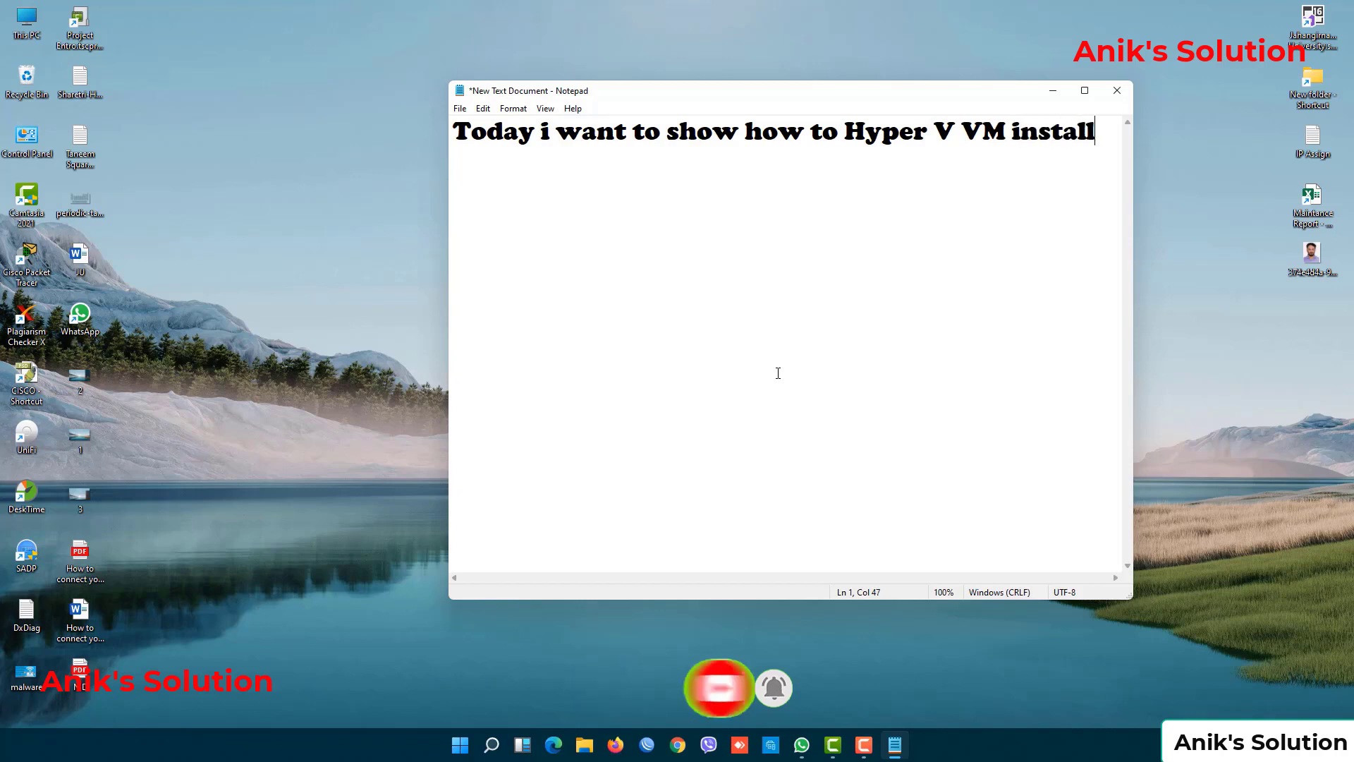
{"action": "type", "text": " in your "}
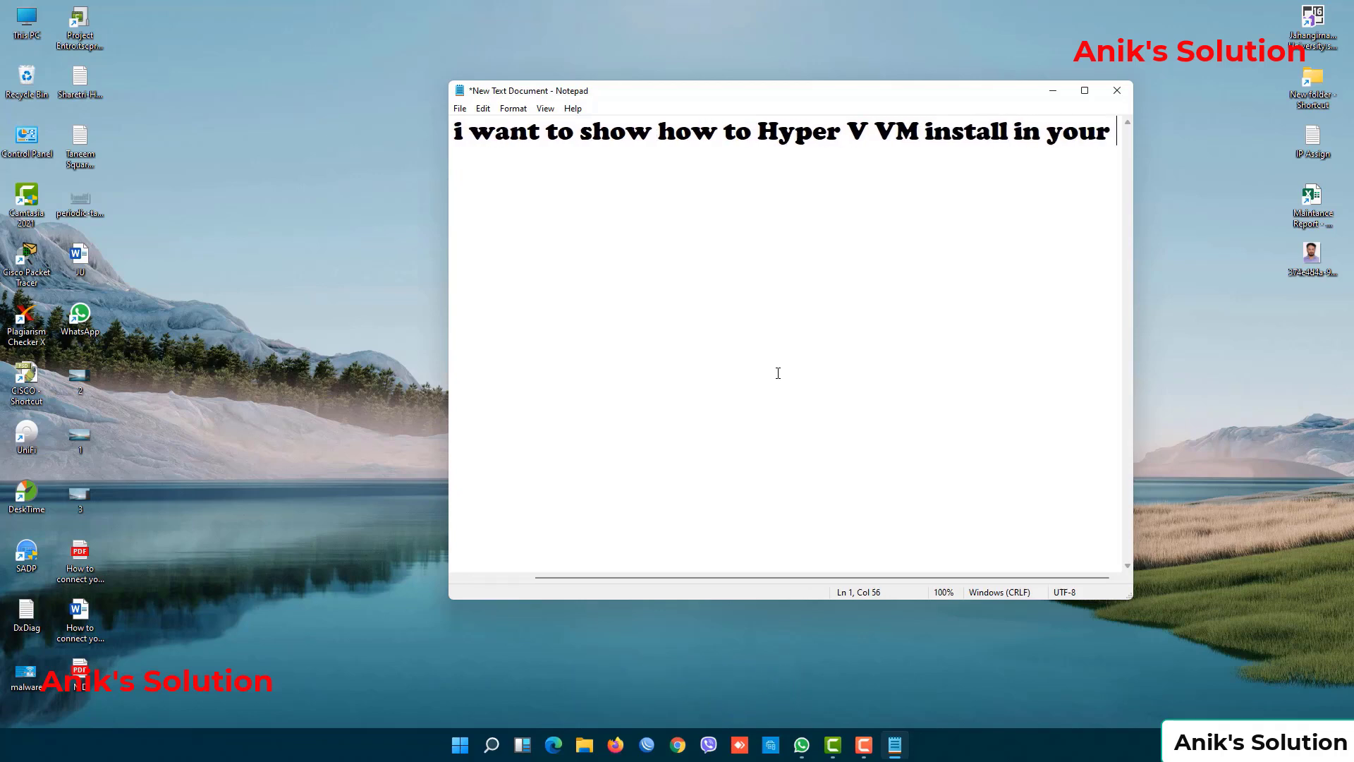
{"action": "type", "text": "PC/Laptop"}
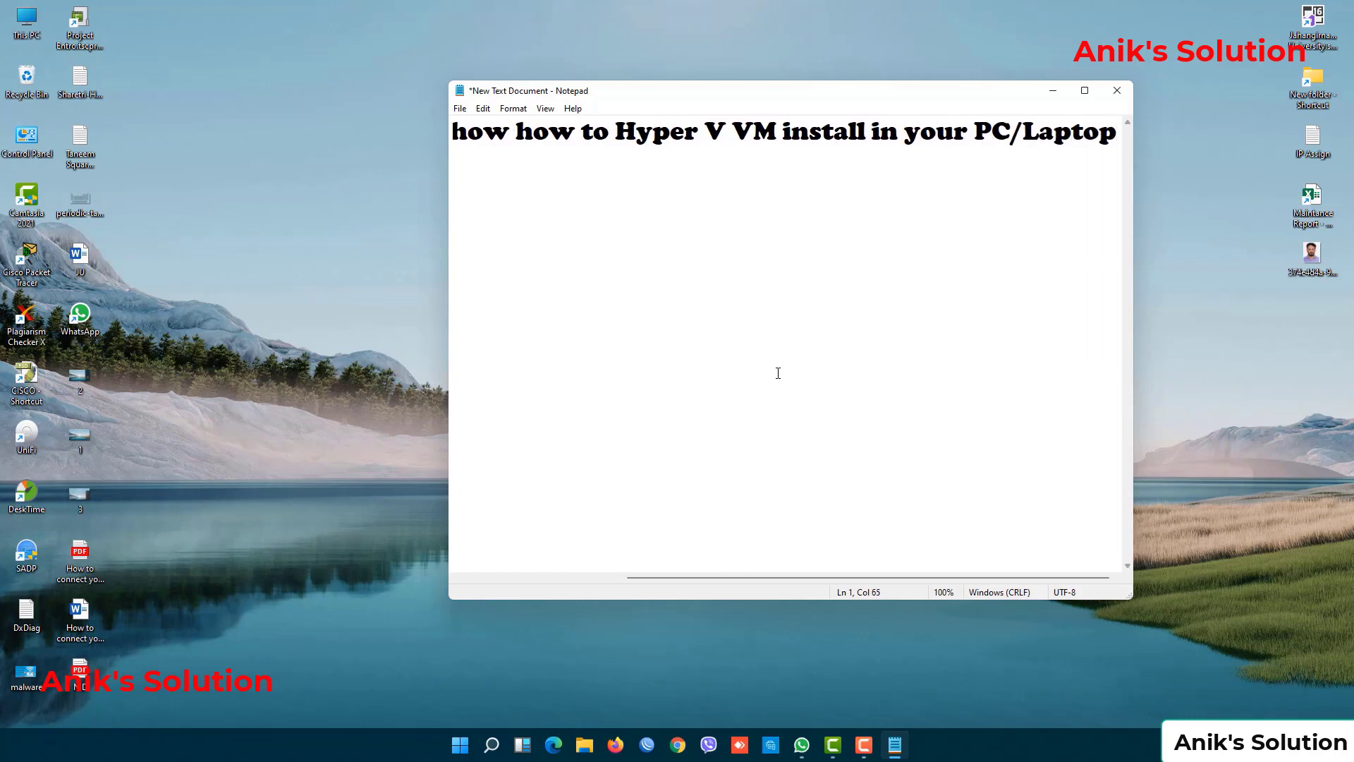
{"action": "type", "text": " W"}
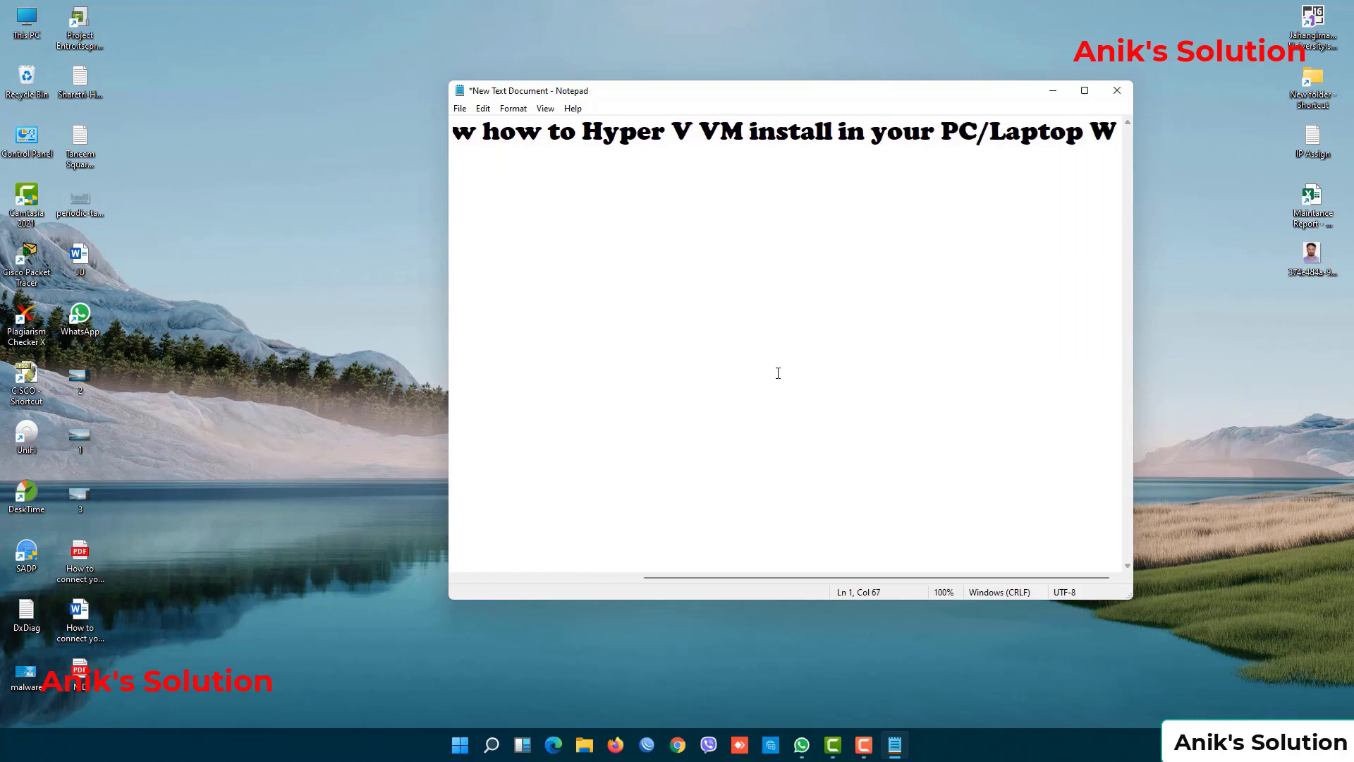
{"action": "key", "text": "BackSpace"}
{"action": "key", "text": "Return"}
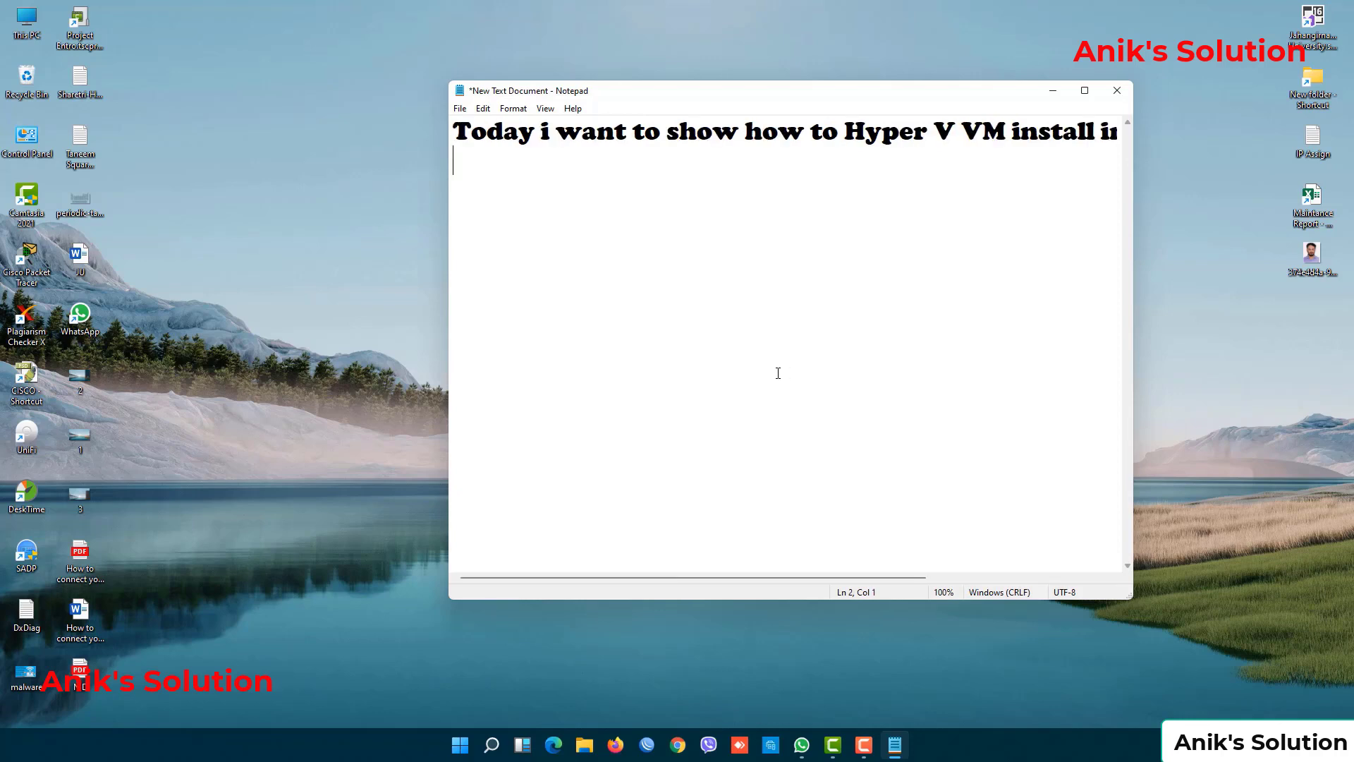
Write "Without any software.." as the second line of the note
{"action": "type", "text": "Without an"}
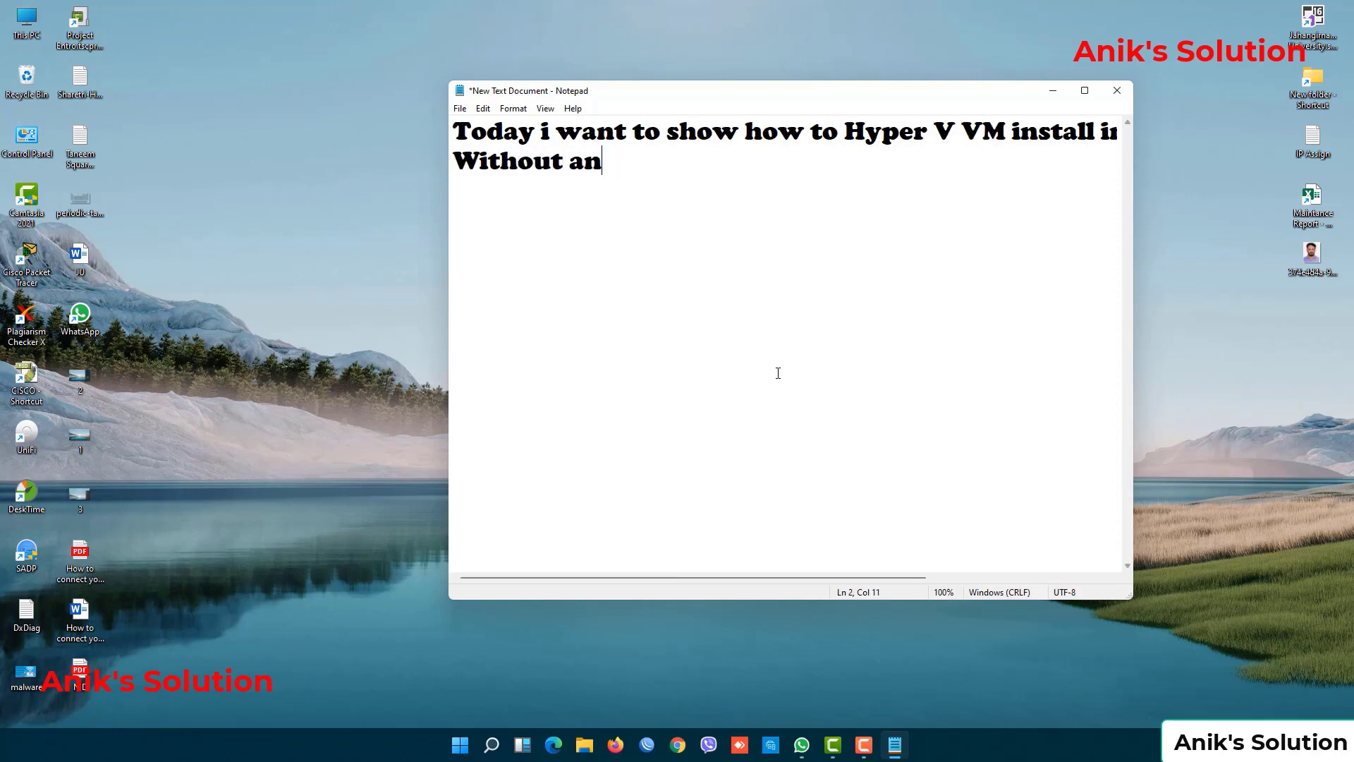
{"action": "type", "text": "ty soft"}
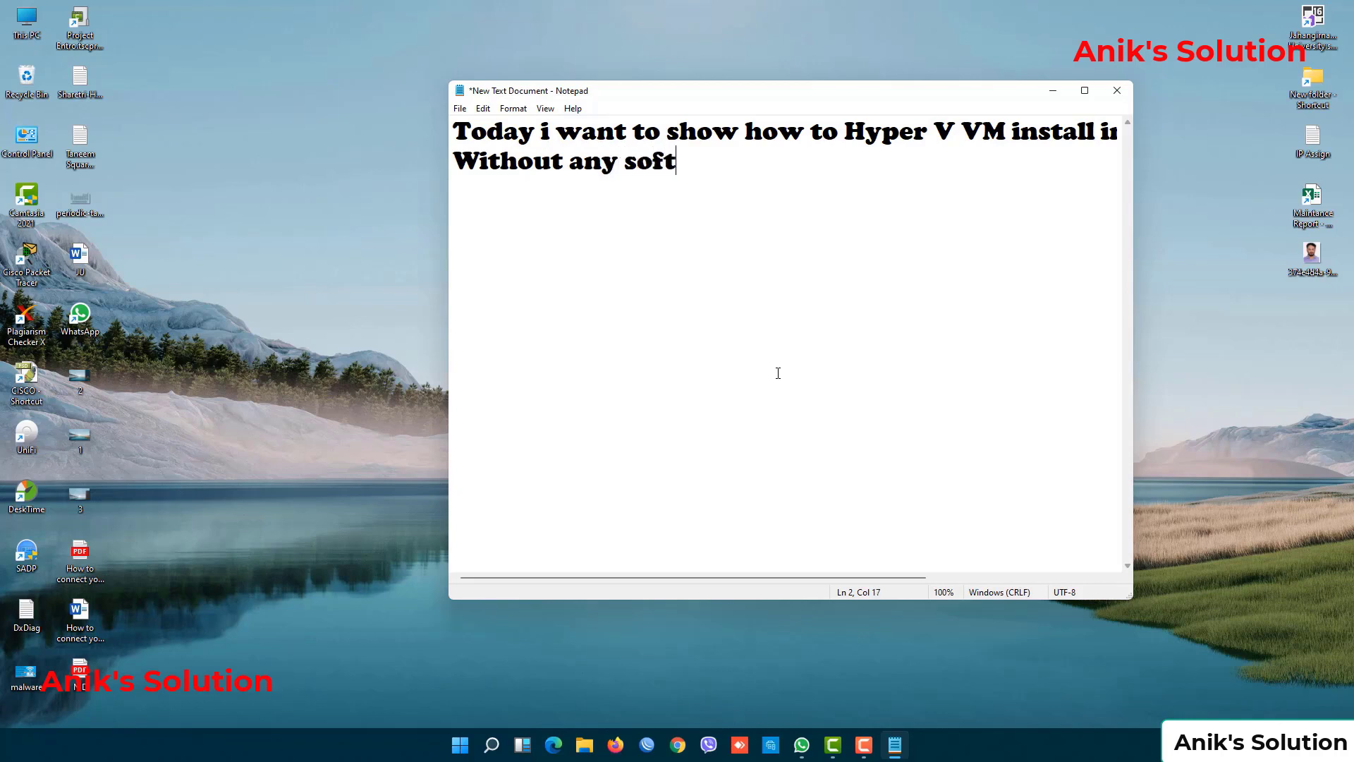
{"action": "type", "text": "ware"}
Add the line "This Hyper V is Works a Virtual Machine..." below a blank line in the note
{"action": "type", "text": "Thi"}
{"action": "type", "text": "s "}
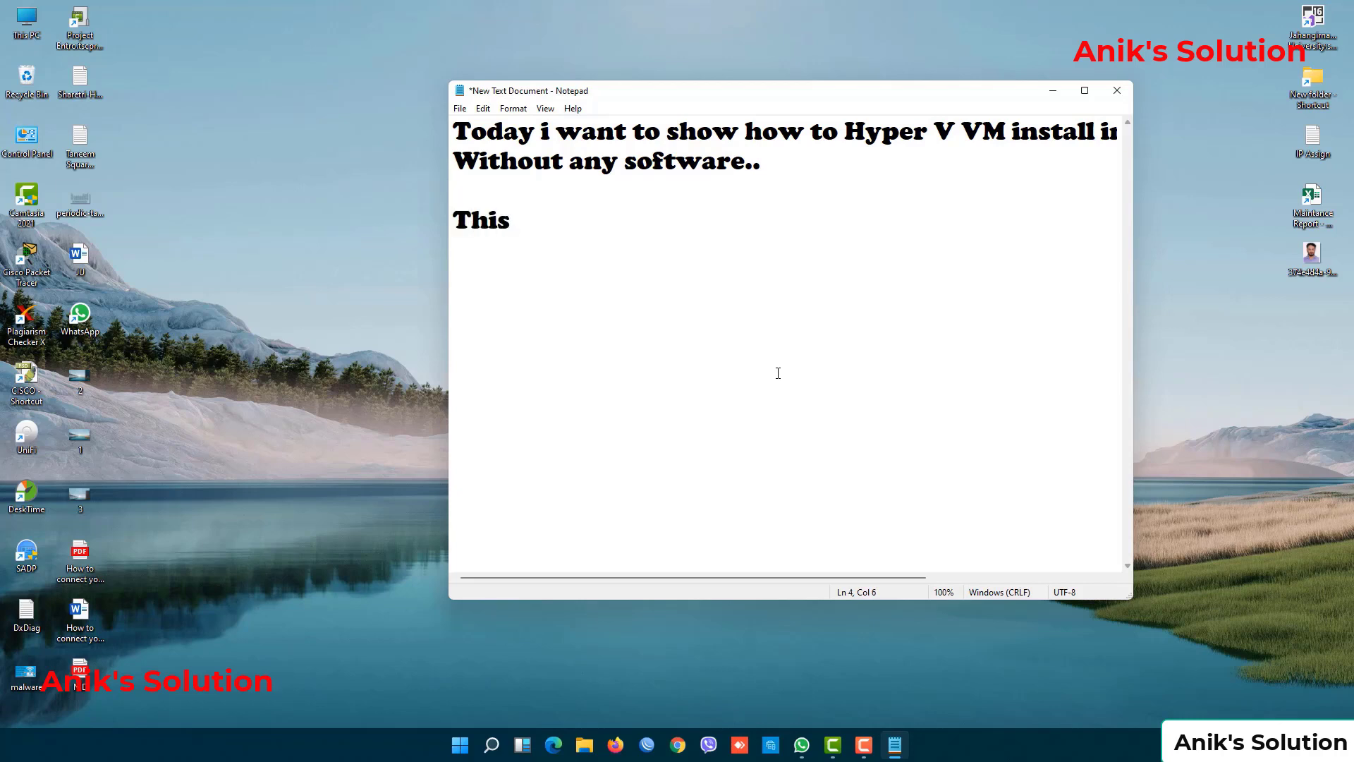
{"action": "type", "text": "Hyper "}
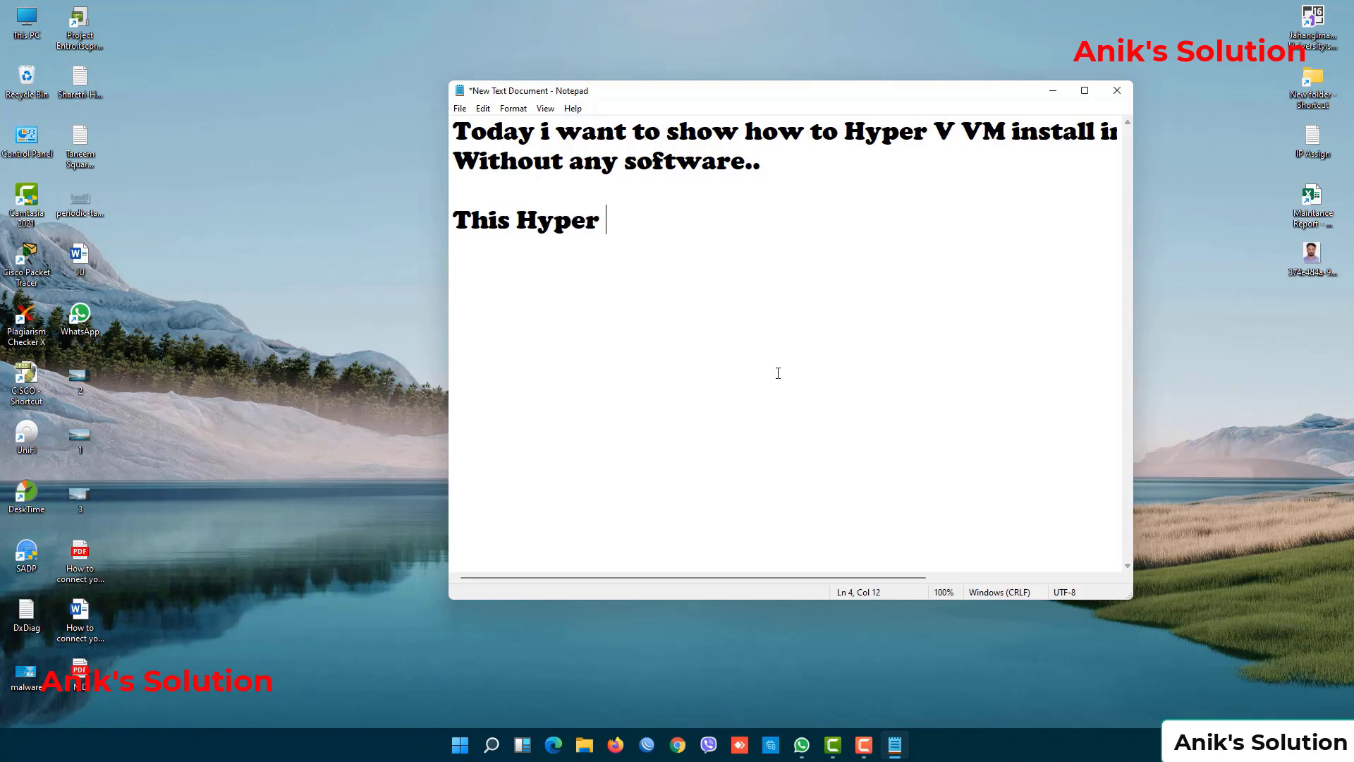
{"action": "type", "text": "V is W"}
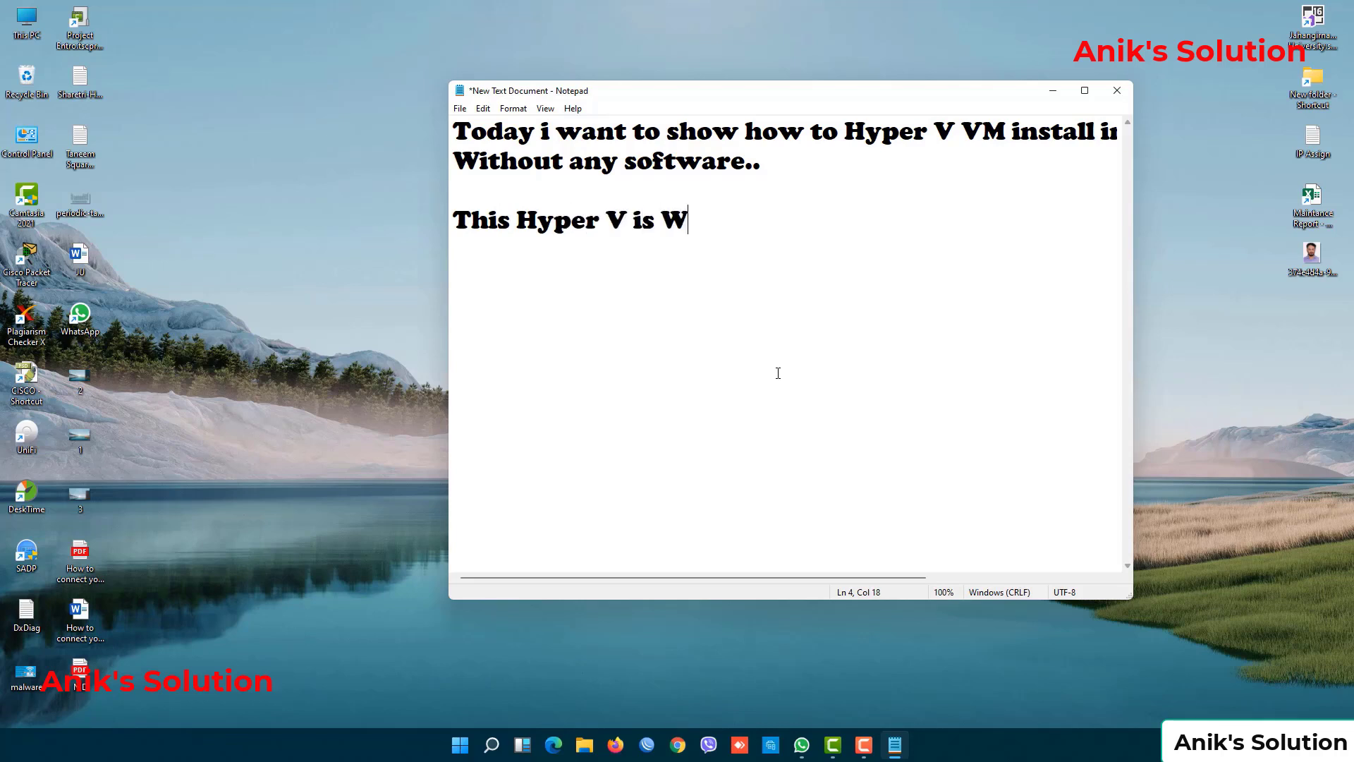
{"action": "type", "text": "orks a"}
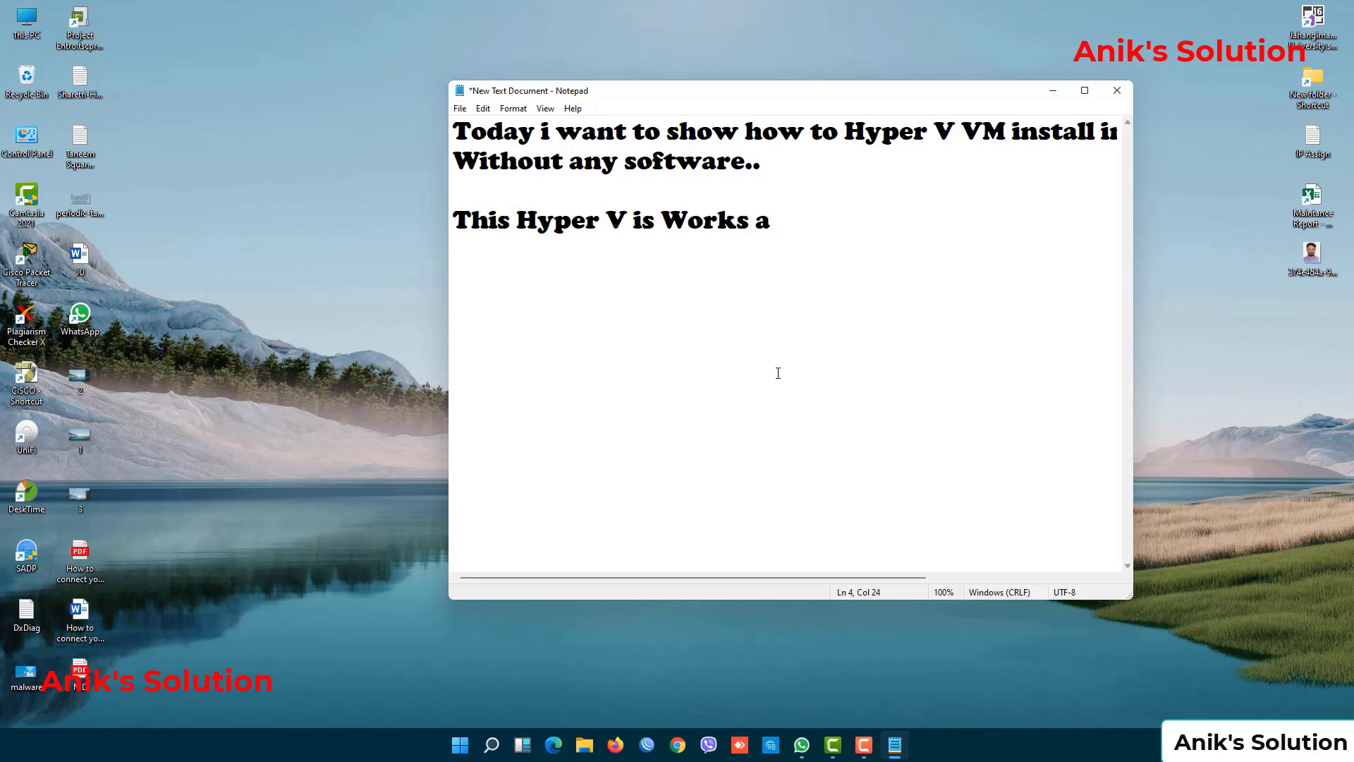
{"action": "type", "text": " Virtual"}
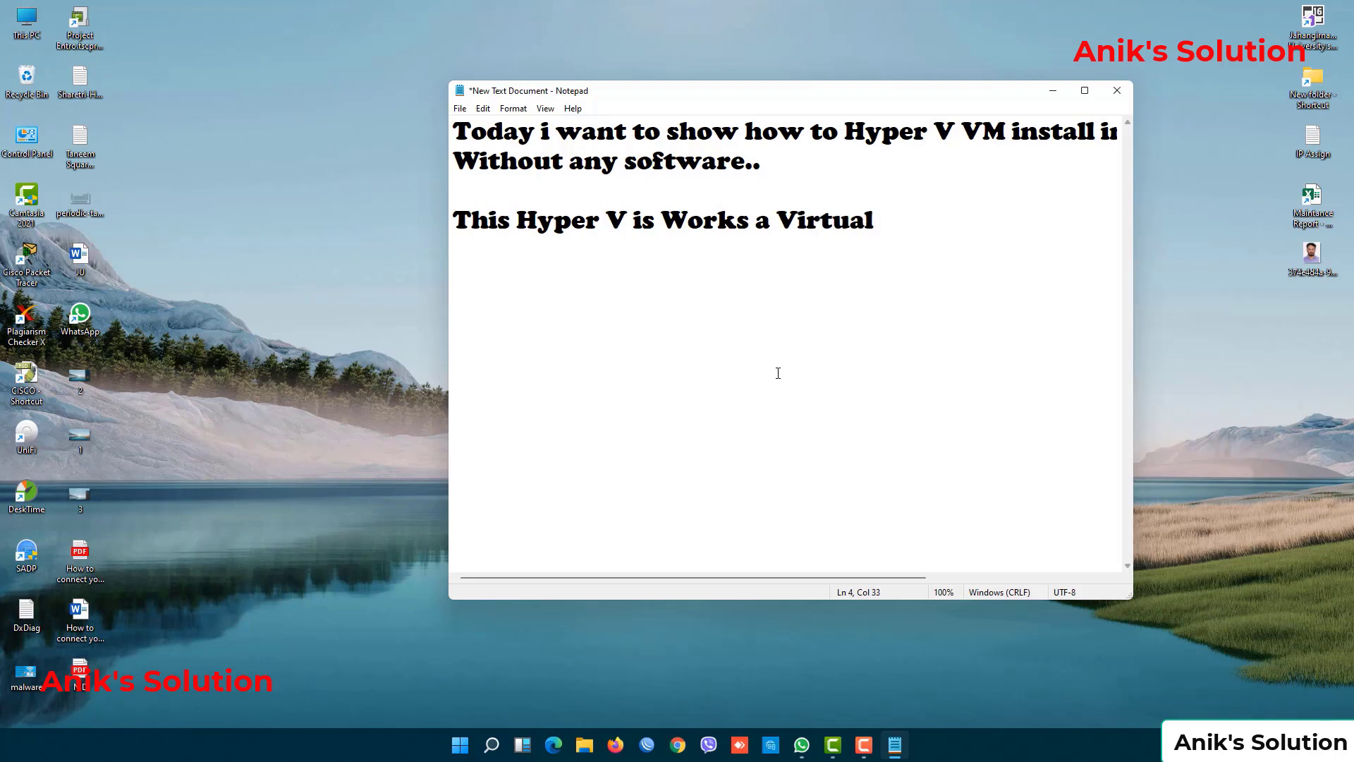
{"action": "type", "text": " Machine...  "}
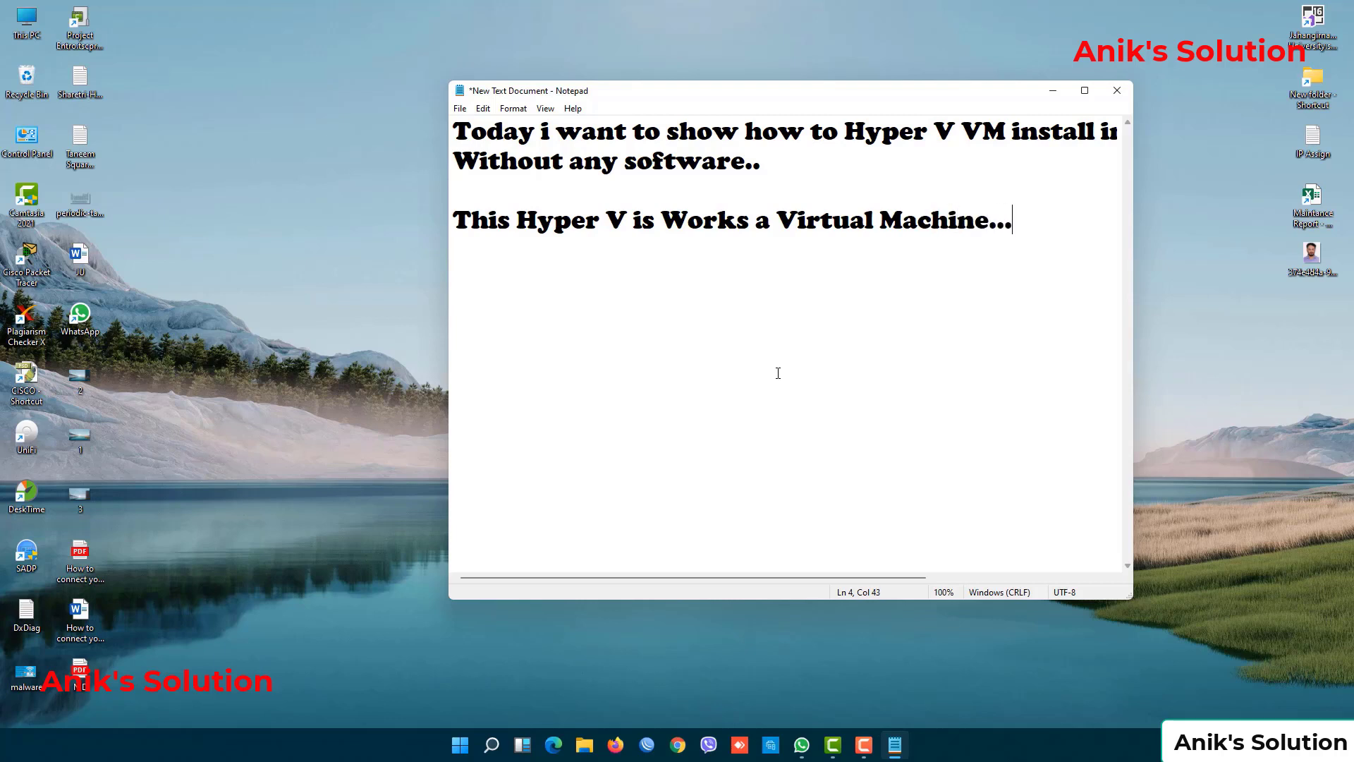
Add the closing line "So lets do our Lab....." below another blank line and leave the note
{"action": "type", "text": "So lets"}
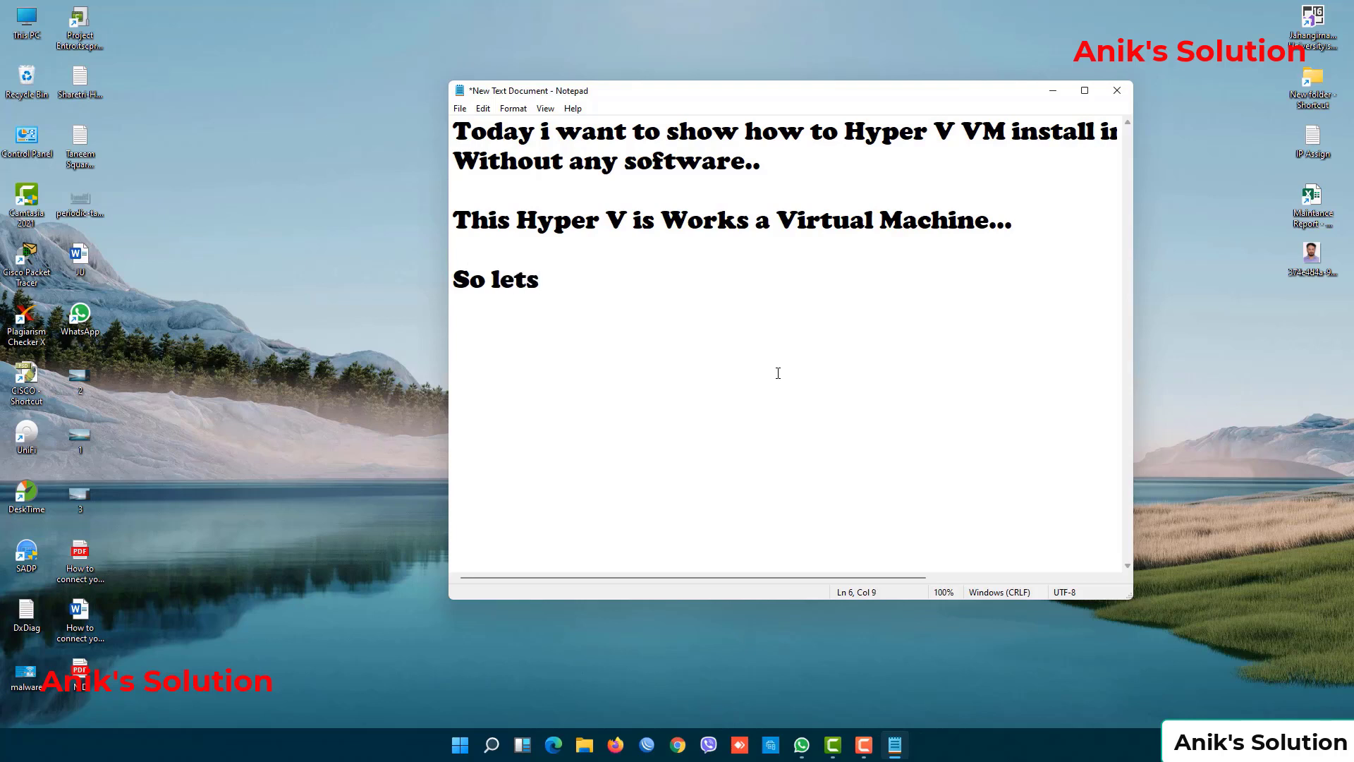
{"action": "type", "text": " do our Lab....."}
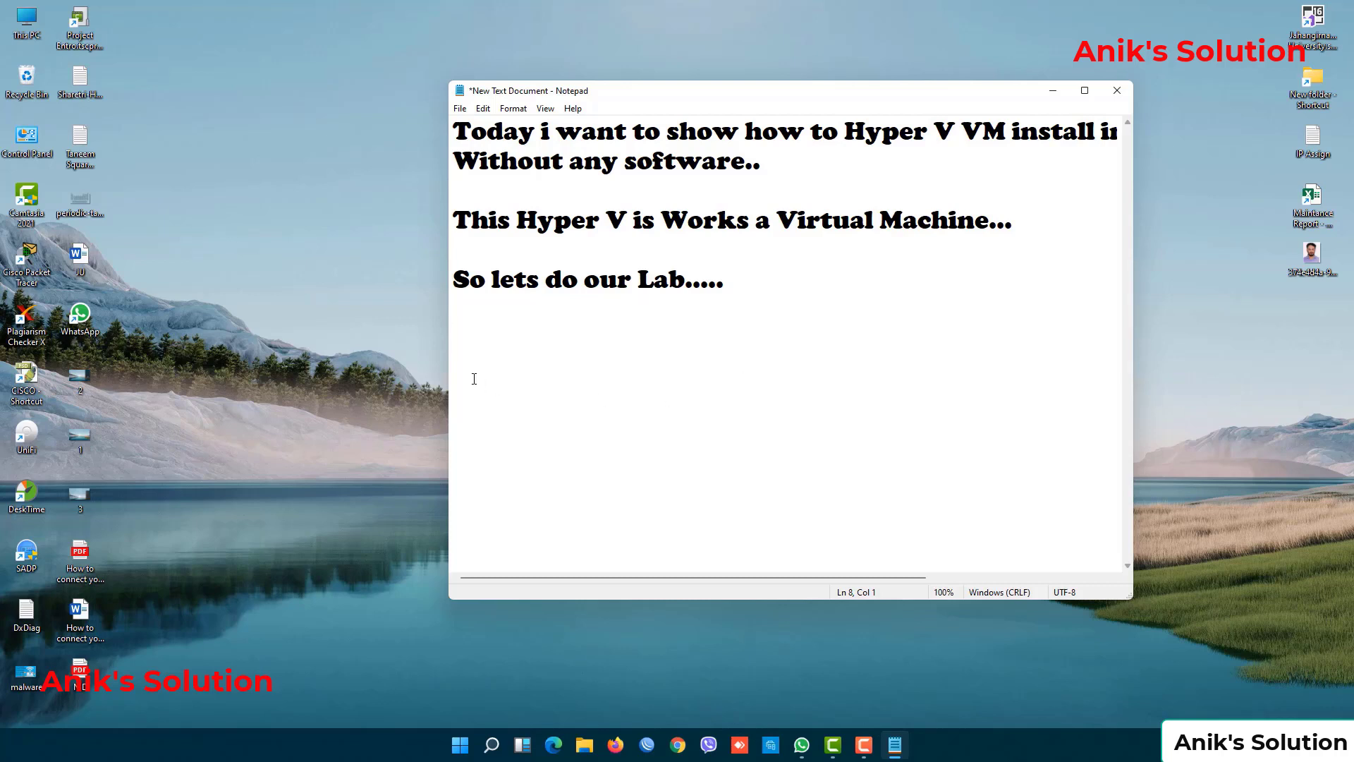
{"action": "left_click", "coordinate": [381, 359]}
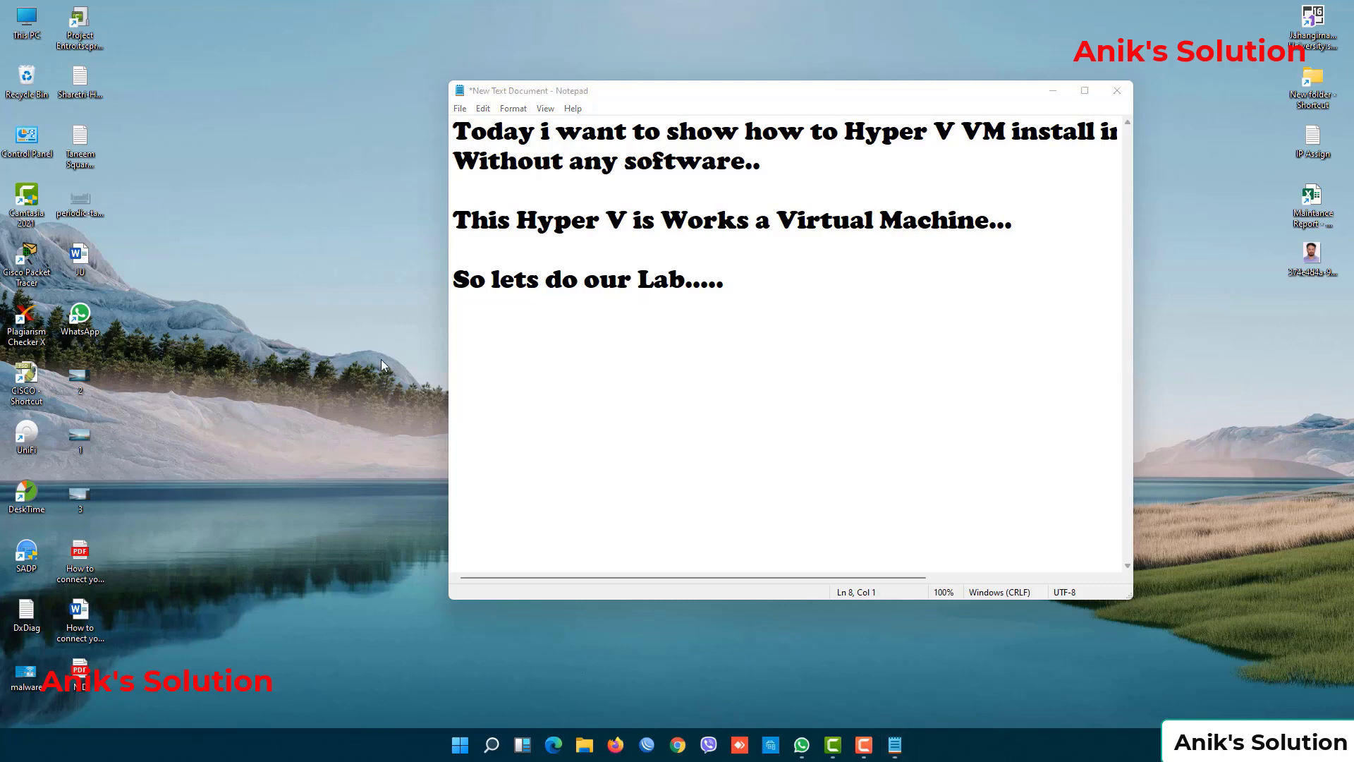
{"action": "left_click", "coordinate": [492, 746]}
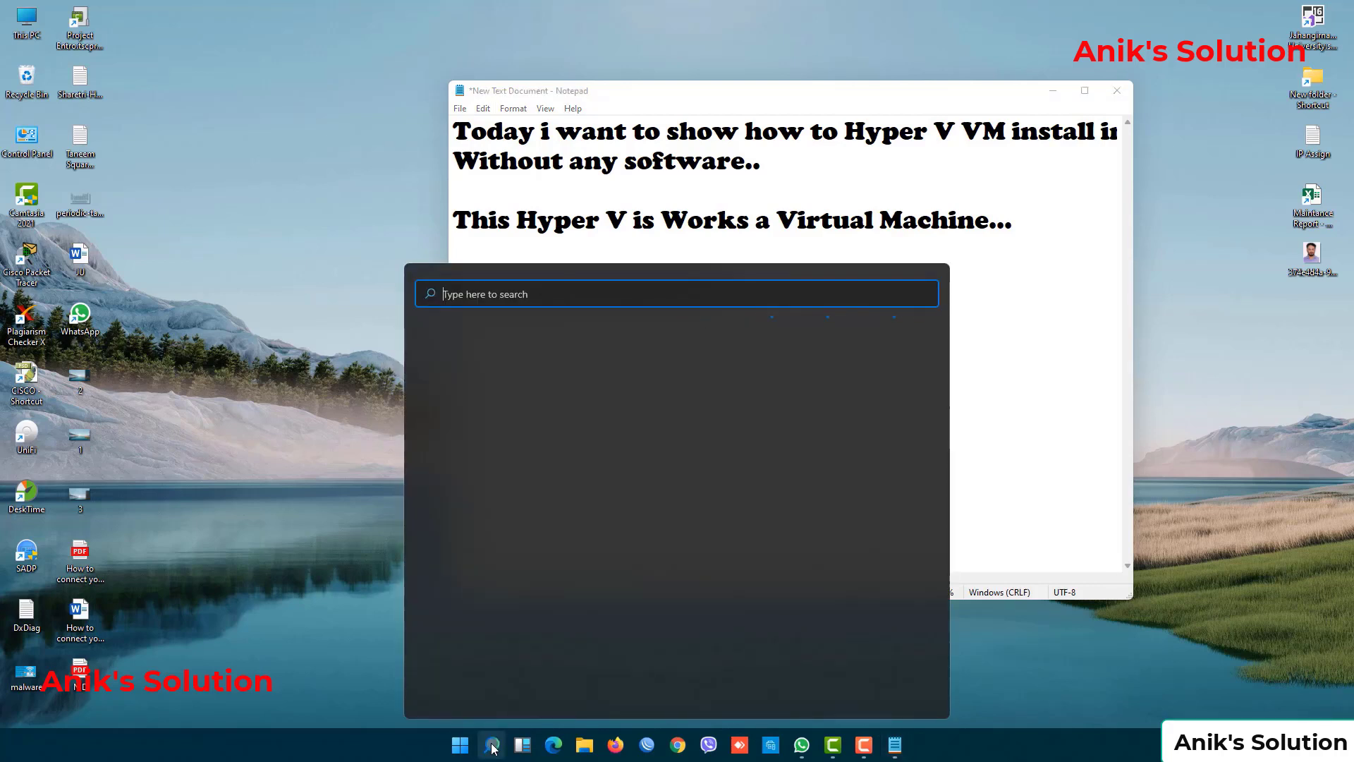
{"action": "type", "text": "cont"}
{"action": "left_click", "coordinate": [278, 514]}
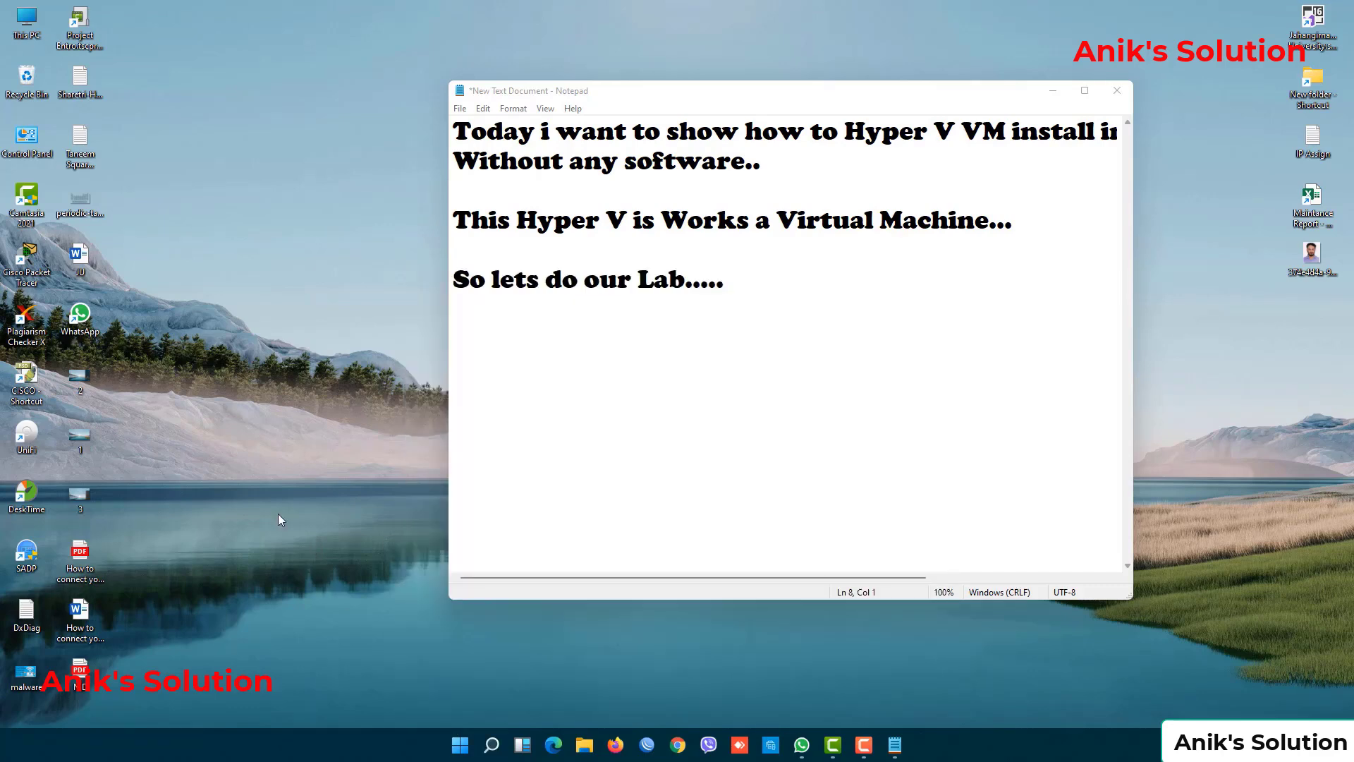
Turn on the Hyper-V Windows feature through Programs and Features in Control Panel and apply the change
{"action": "double_click", "coordinate": [26, 144]}
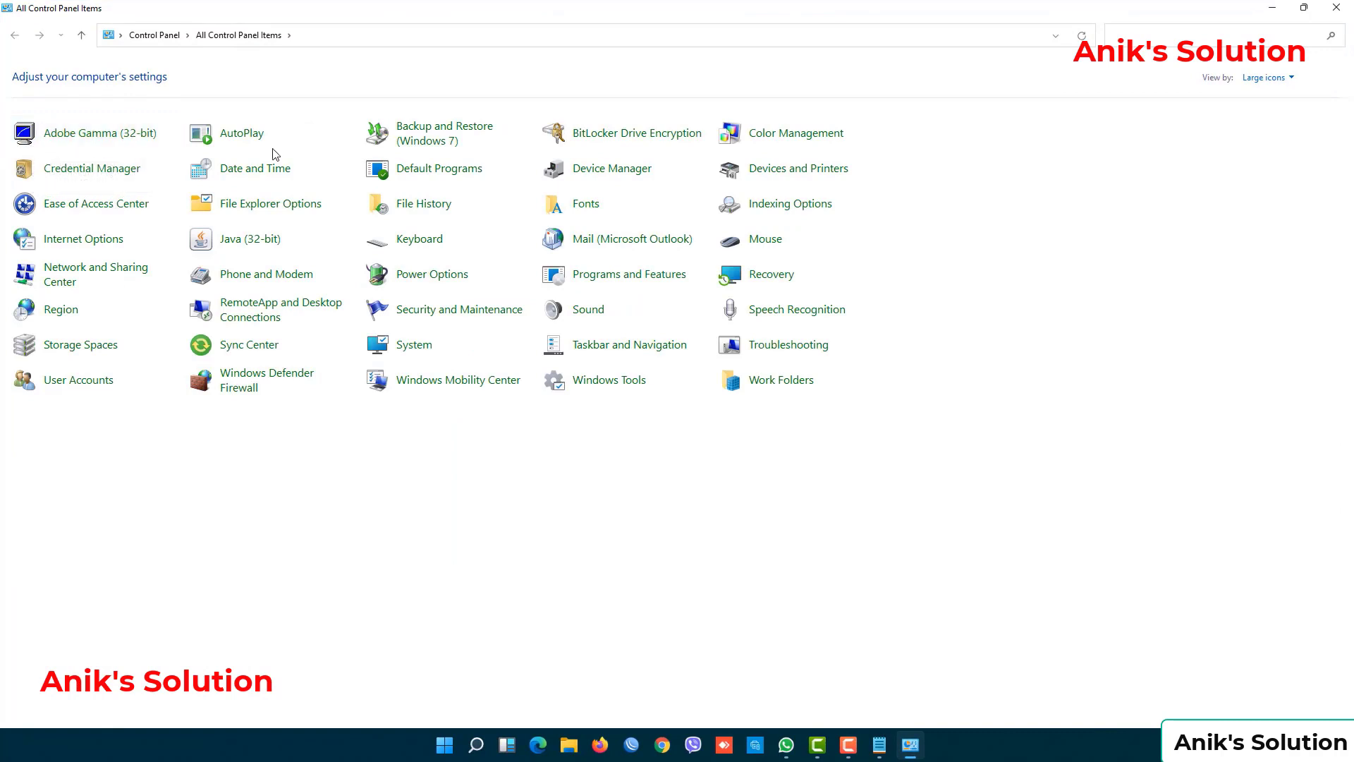
{"action": "left_click", "coordinate": [615, 282]}
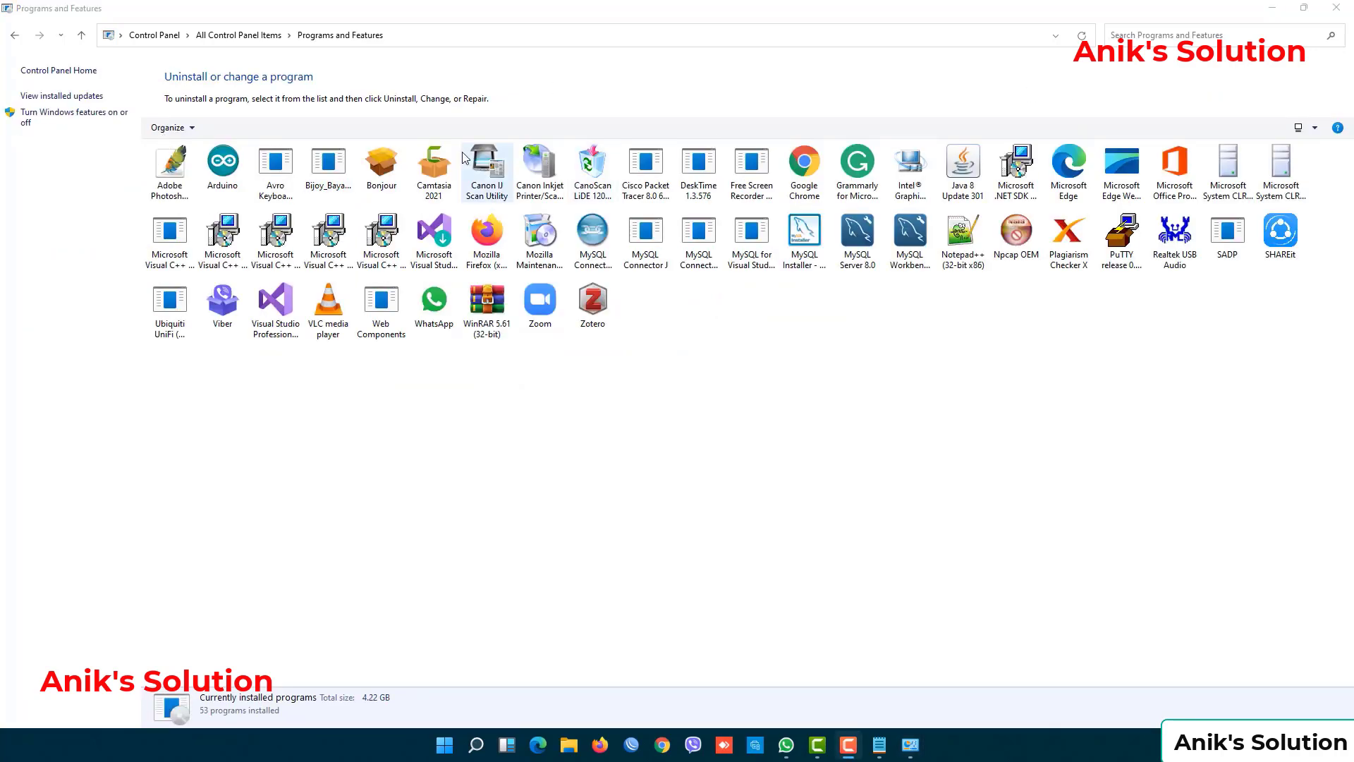
{"action": "left_click", "coordinate": [60, 114]}
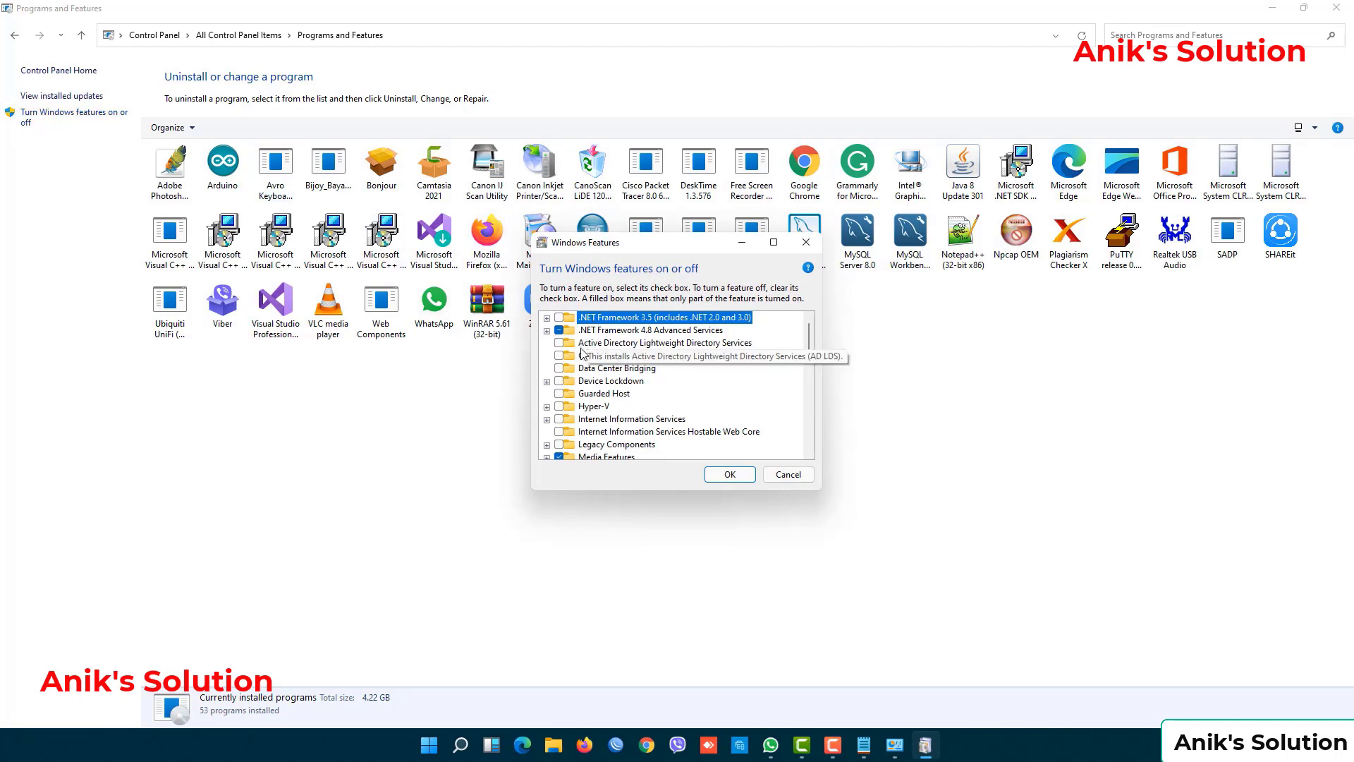
{"action": "left_click", "coordinate": [562, 407]}
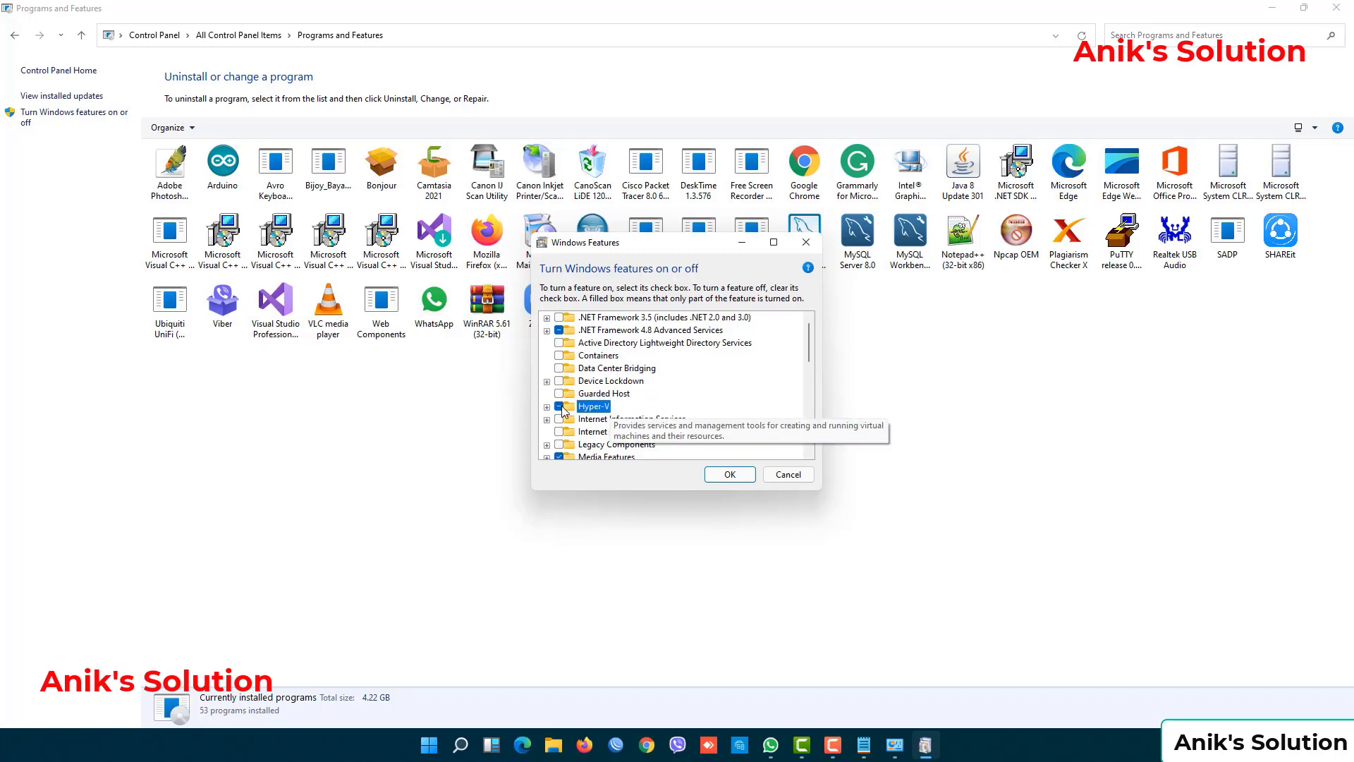
{"action": "left_click", "coordinate": [730, 477]}
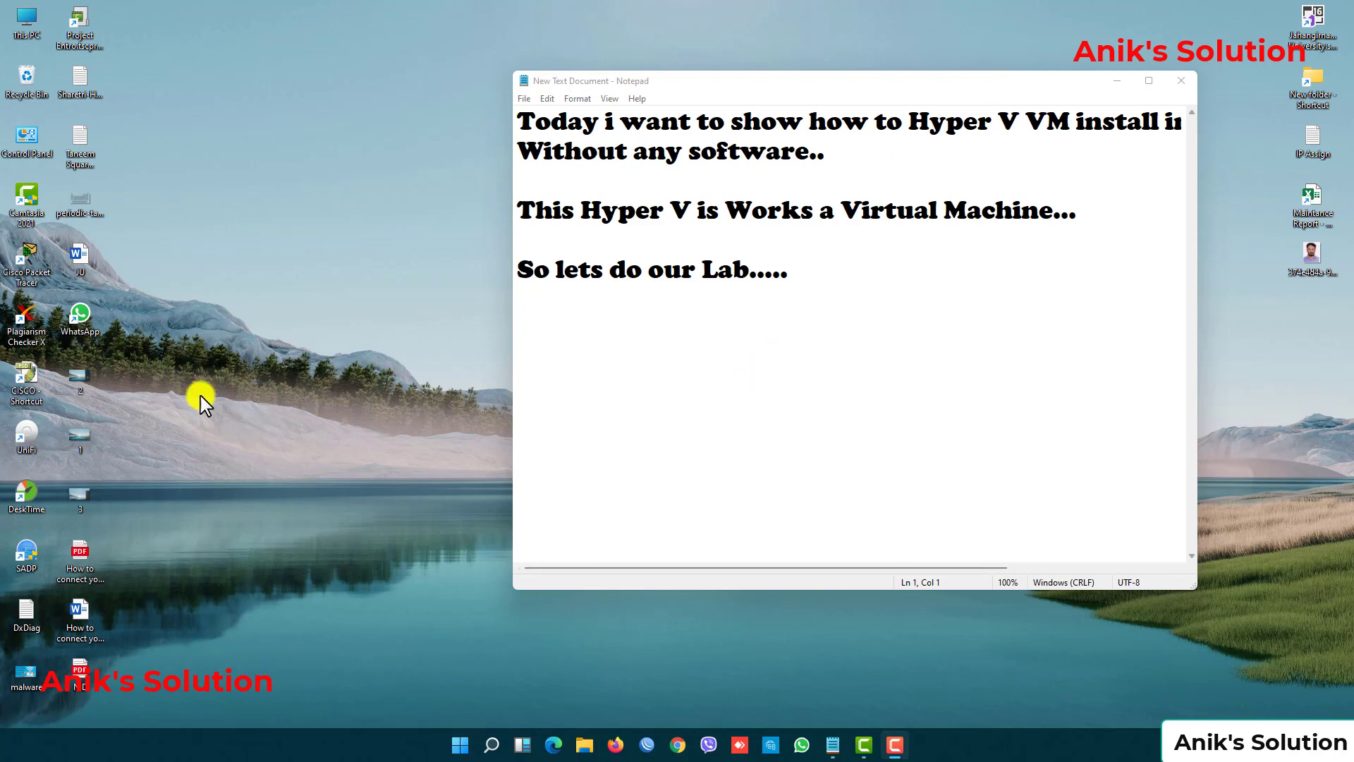
Check the Hyper-V entry in Control Panel's Windows Features list, then close the list and Control Panel without applying changes
{"action": "double_click", "coordinate": [28, 148]}
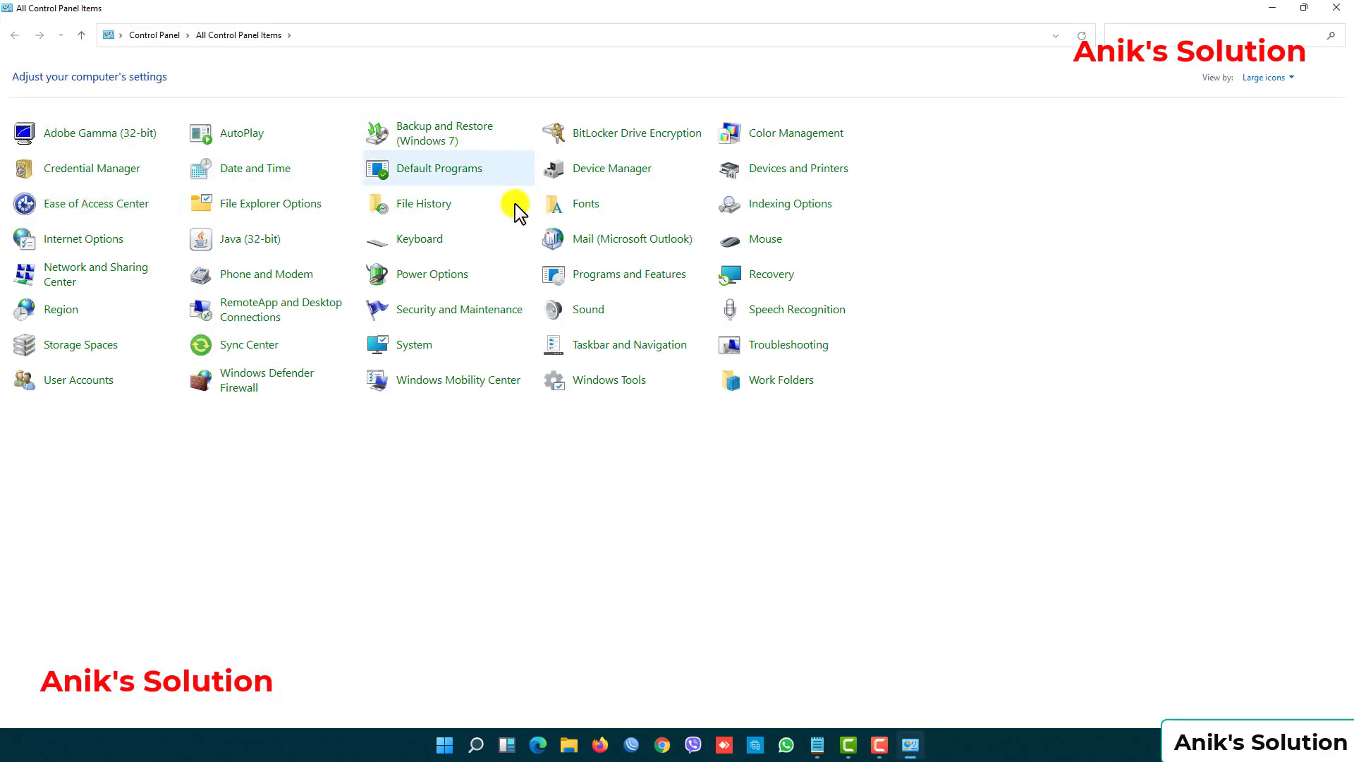
{"action": "left_click", "coordinate": [627, 278]}
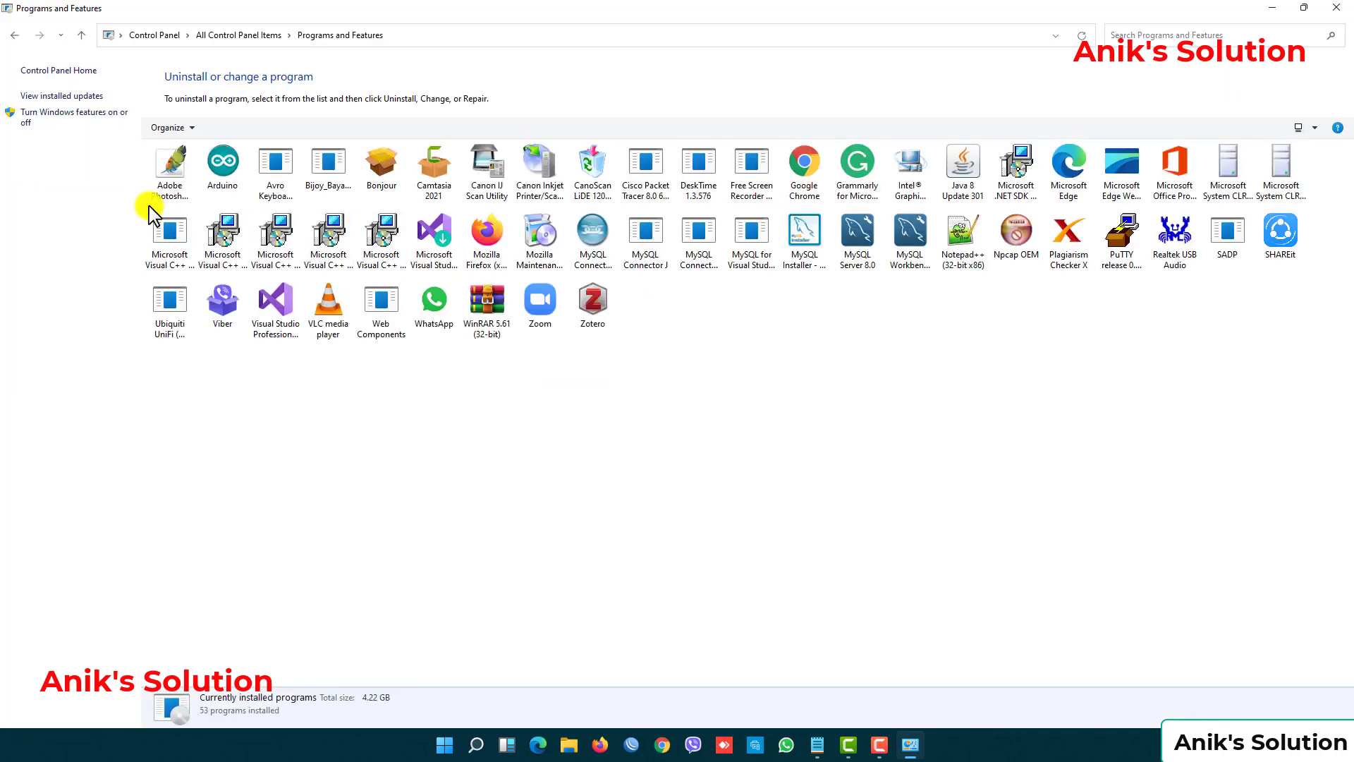
{"action": "left_click", "coordinate": [55, 123]}
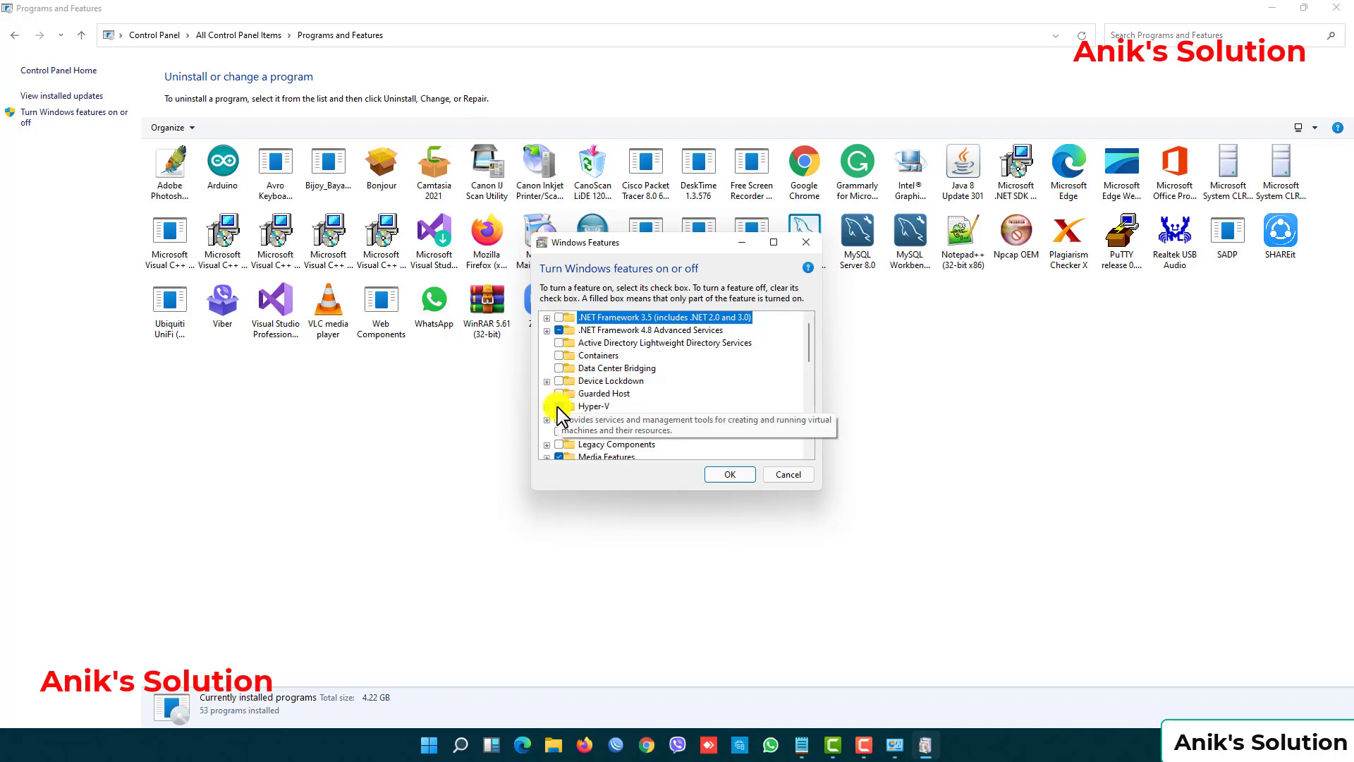
{"action": "left_click", "coordinate": [558, 407]}
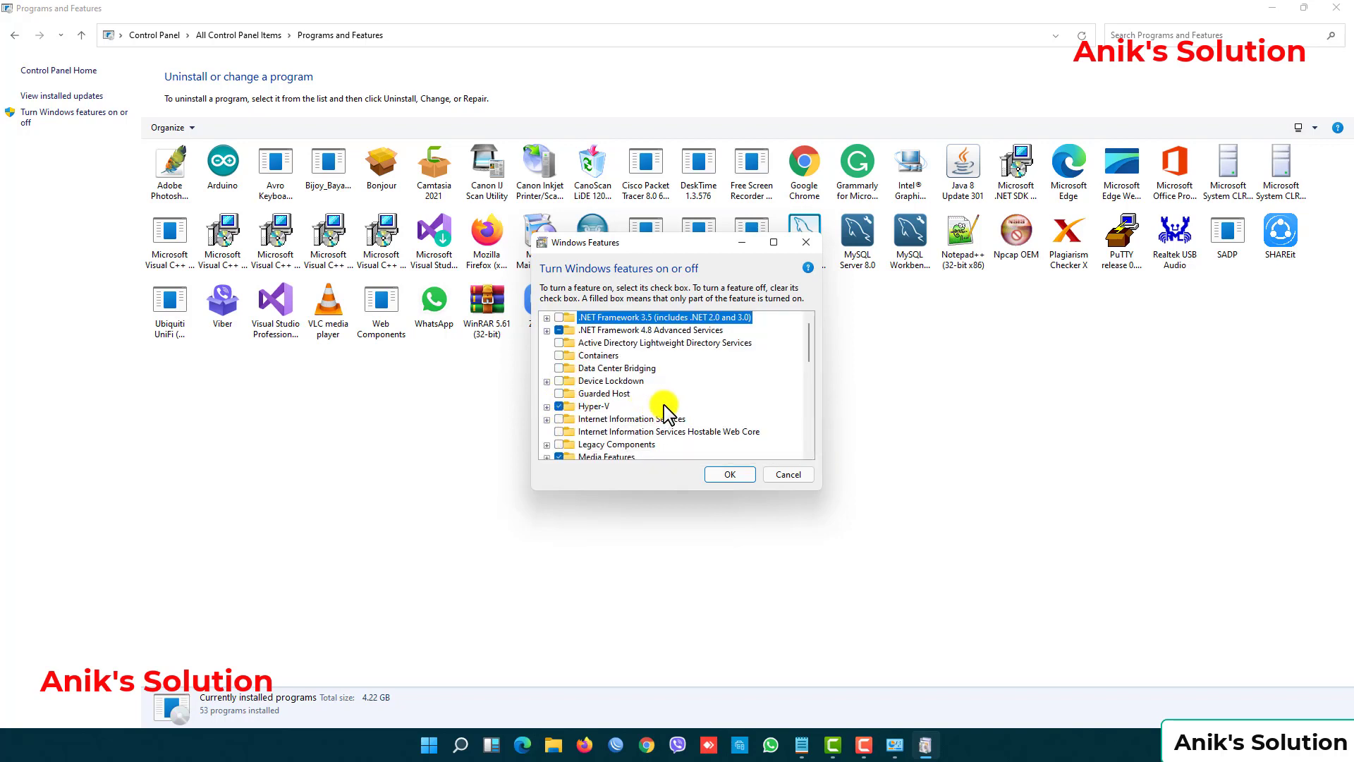
{"action": "left_click", "coordinate": [800, 480]}
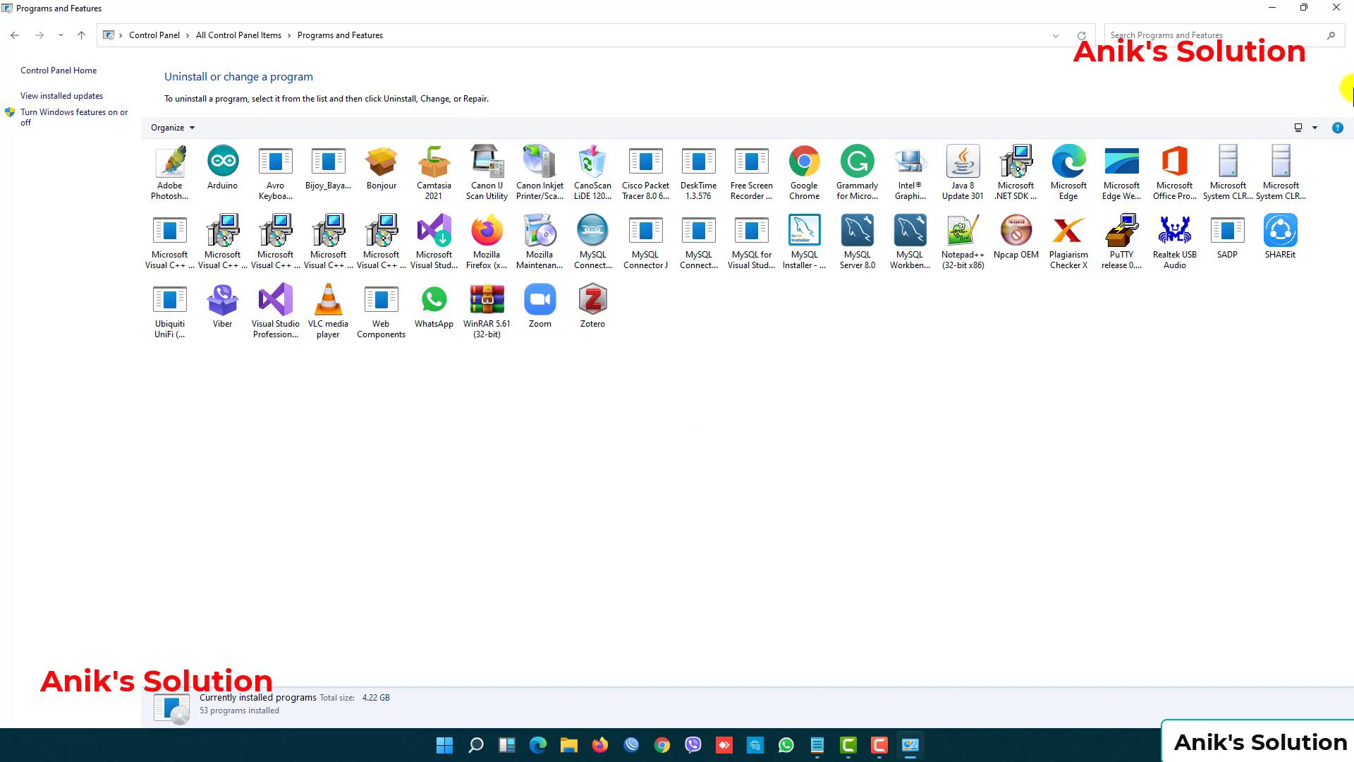
{"action": "left_click", "coordinate": [1337, 8]}
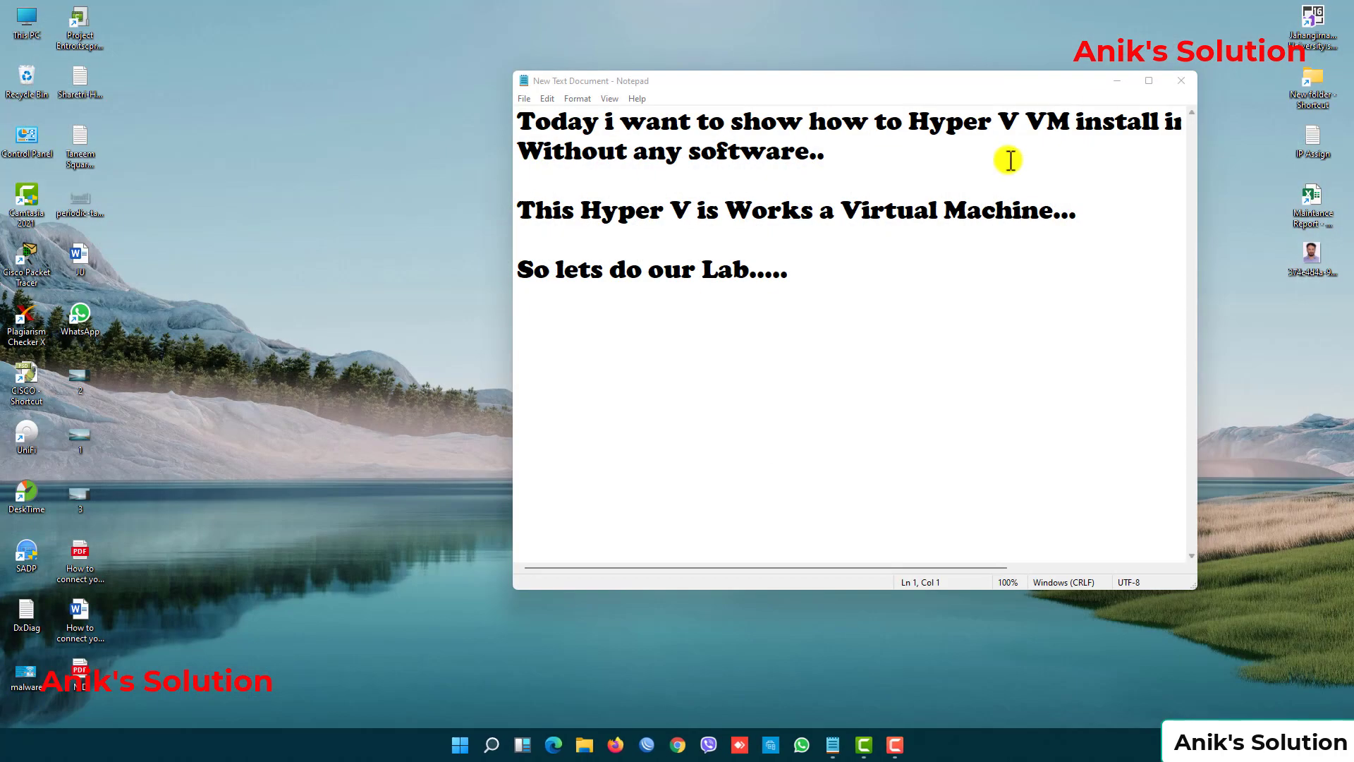
Find and open Hyper-V Manager through Windows search, and select the local computer's server to show its virtual machines
{"action": "left_click", "coordinate": [490, 741]}
{"action": "type", "text": "h"}
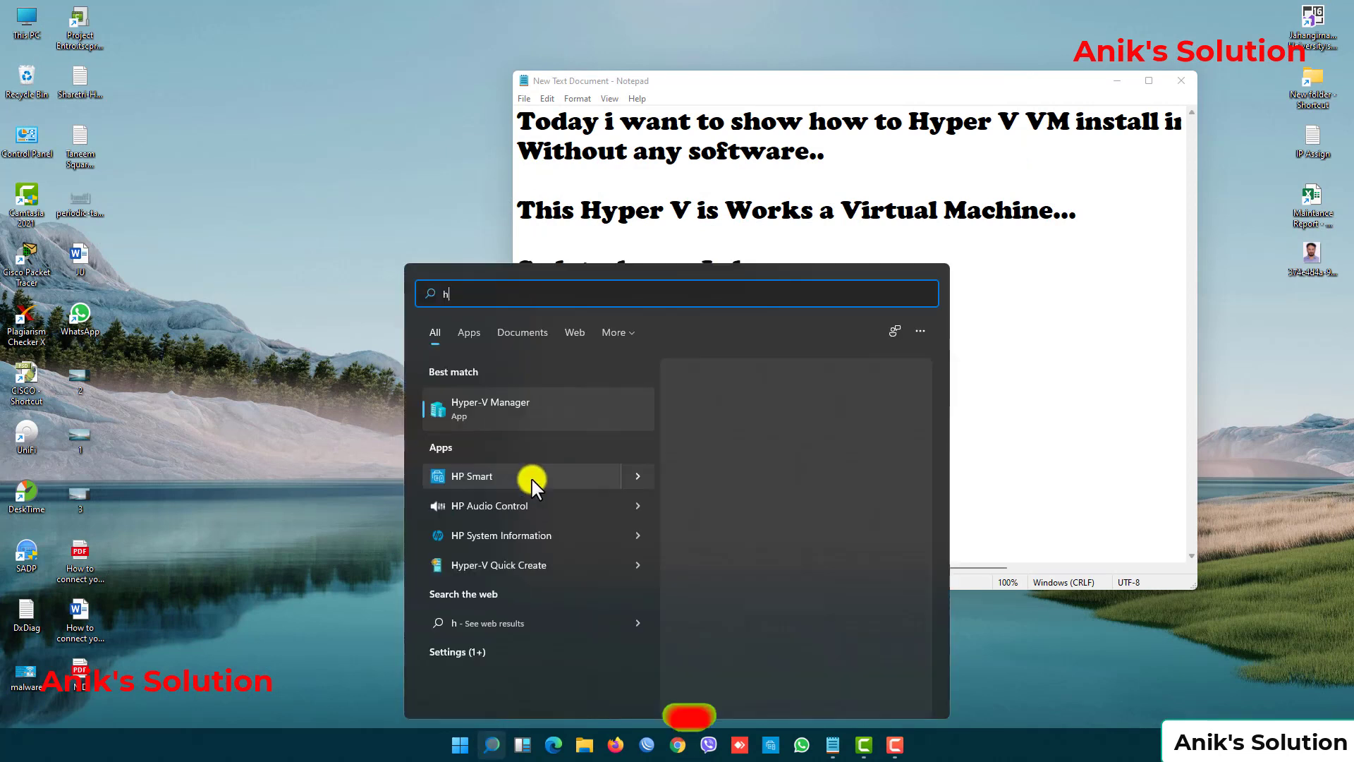
{"action": "type", "text": "y"}
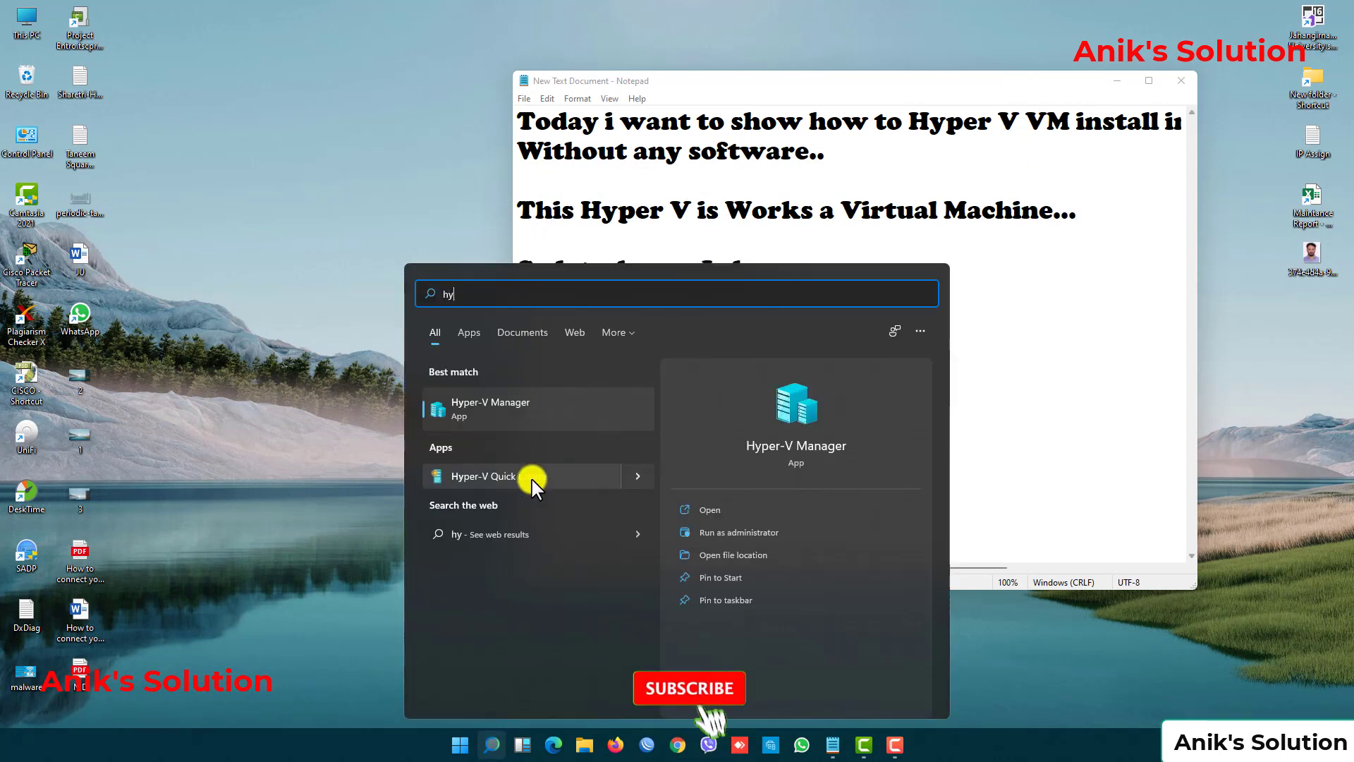
{"action": "left_click", "coordinate": [485, 409]}
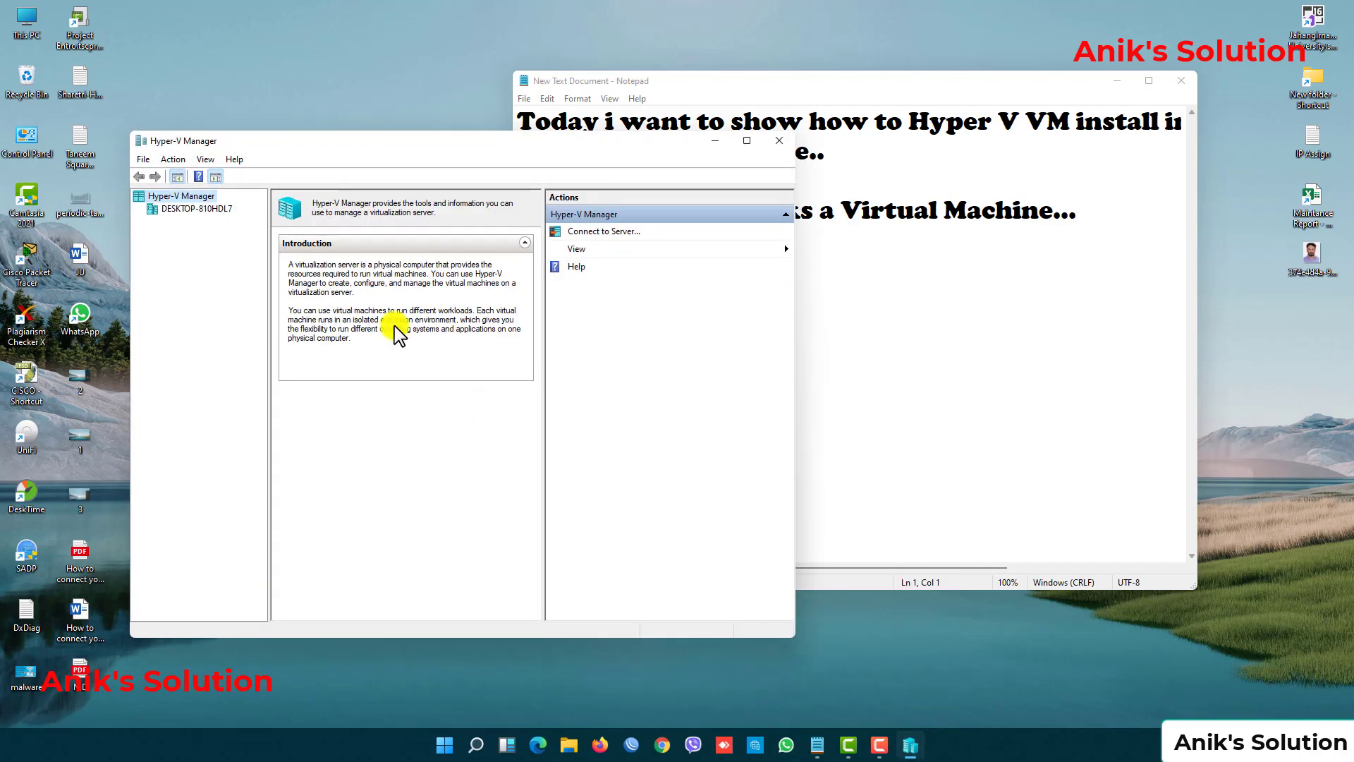
{"action": "left_click", "coordinate": [180, 210]}
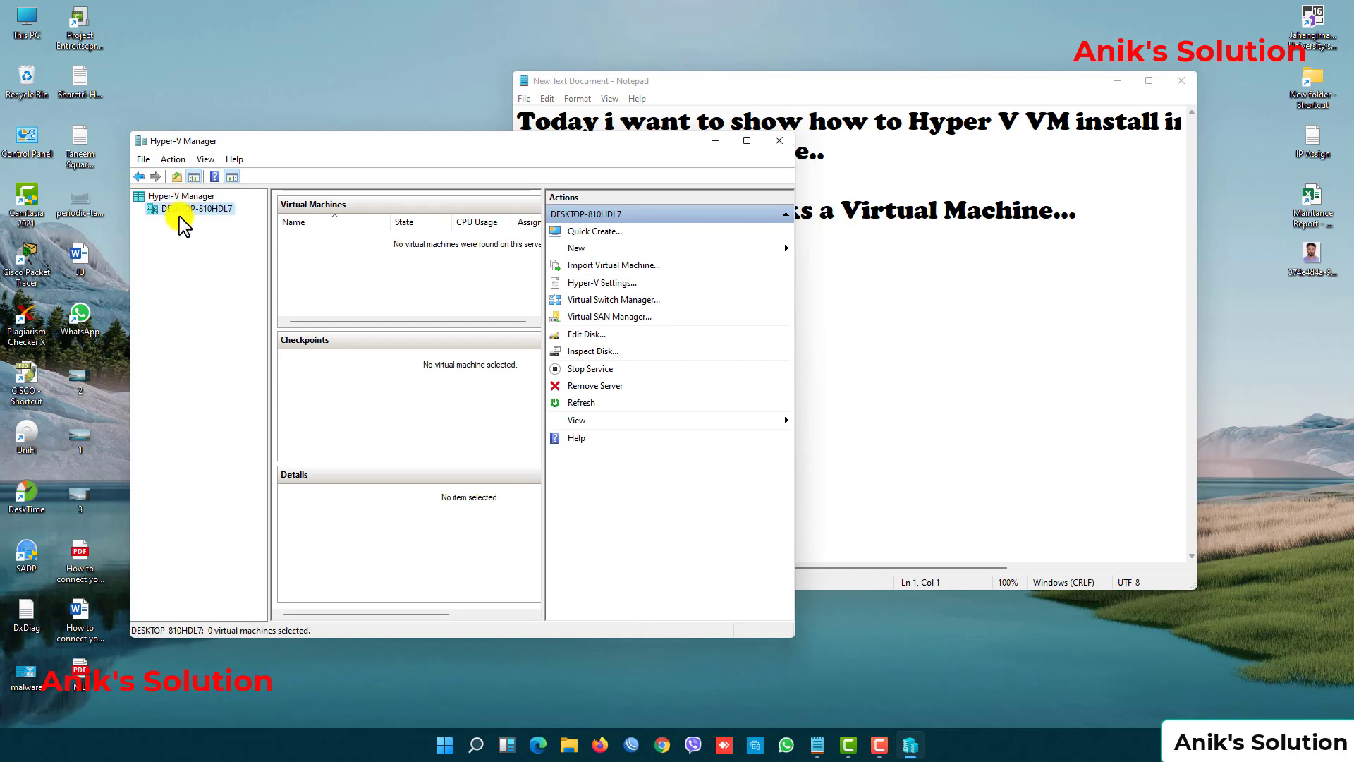
Check the PC's device name on the Settings About page against the server name in Hyper-V Manager, and close Settings
{"action": "right_click", "coordinate": [29, 32]}
{"action": "left_click", "coordinate": [102, 201]}
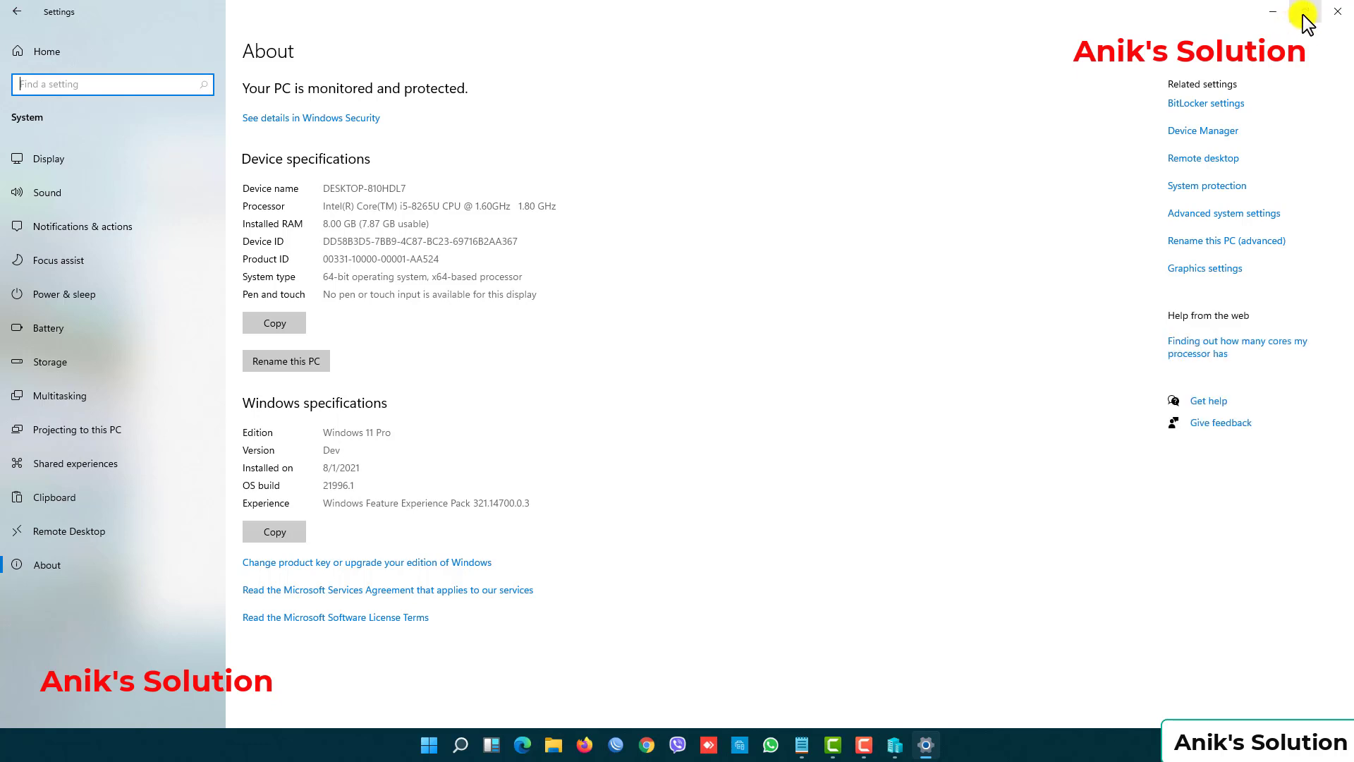
{"action": "left_click", "coordinate": [1306, 12]}
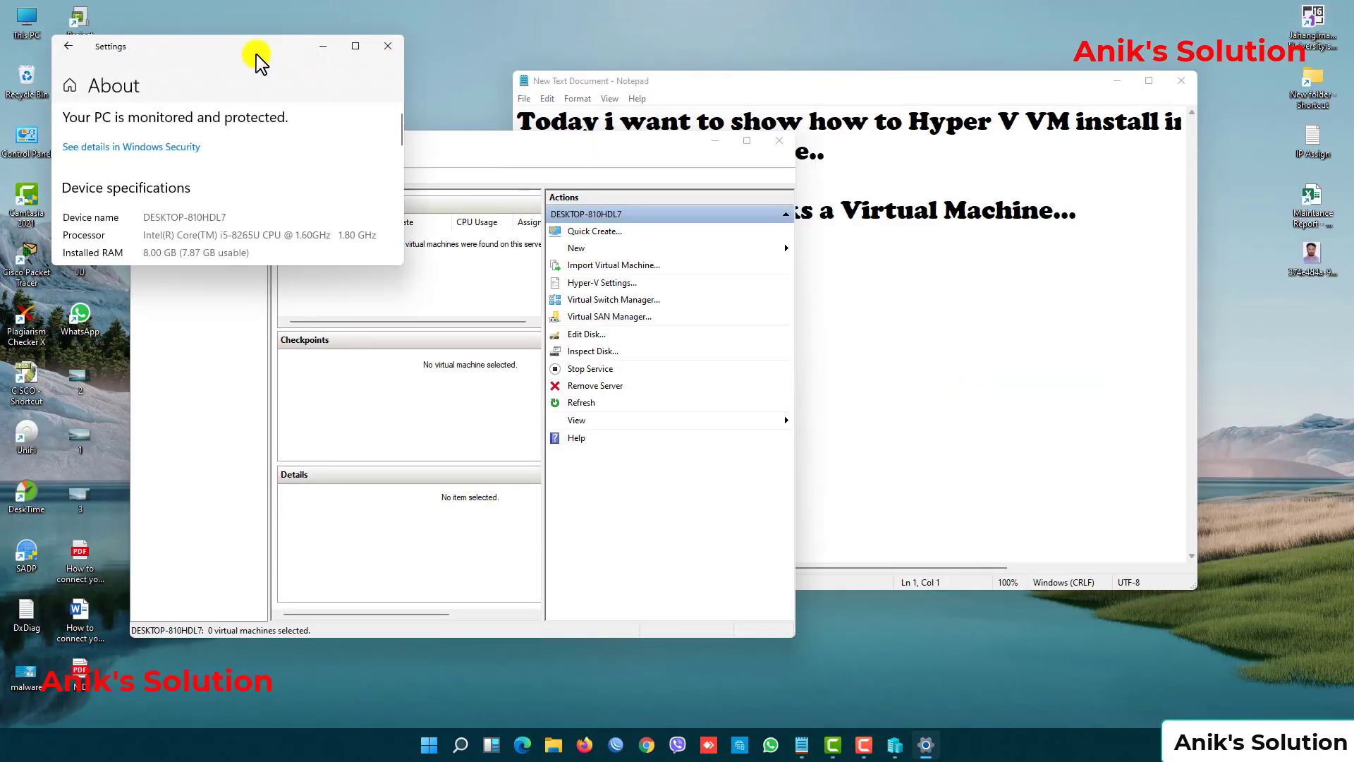
{"action": "left_click_drag", "start_coordinate": [258, 59], "coordinate": [963, 185]}
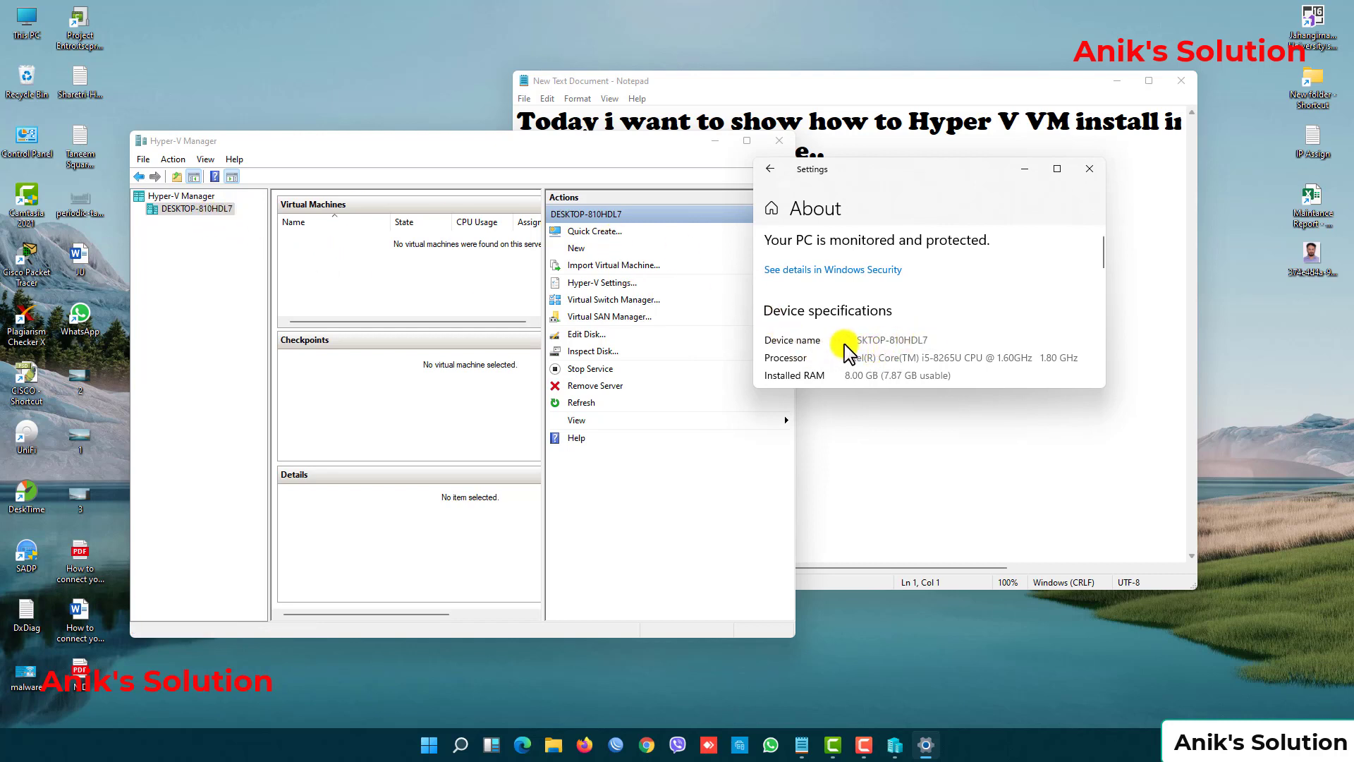
{"action": "left_click", "coordinate": [1089, 170]}
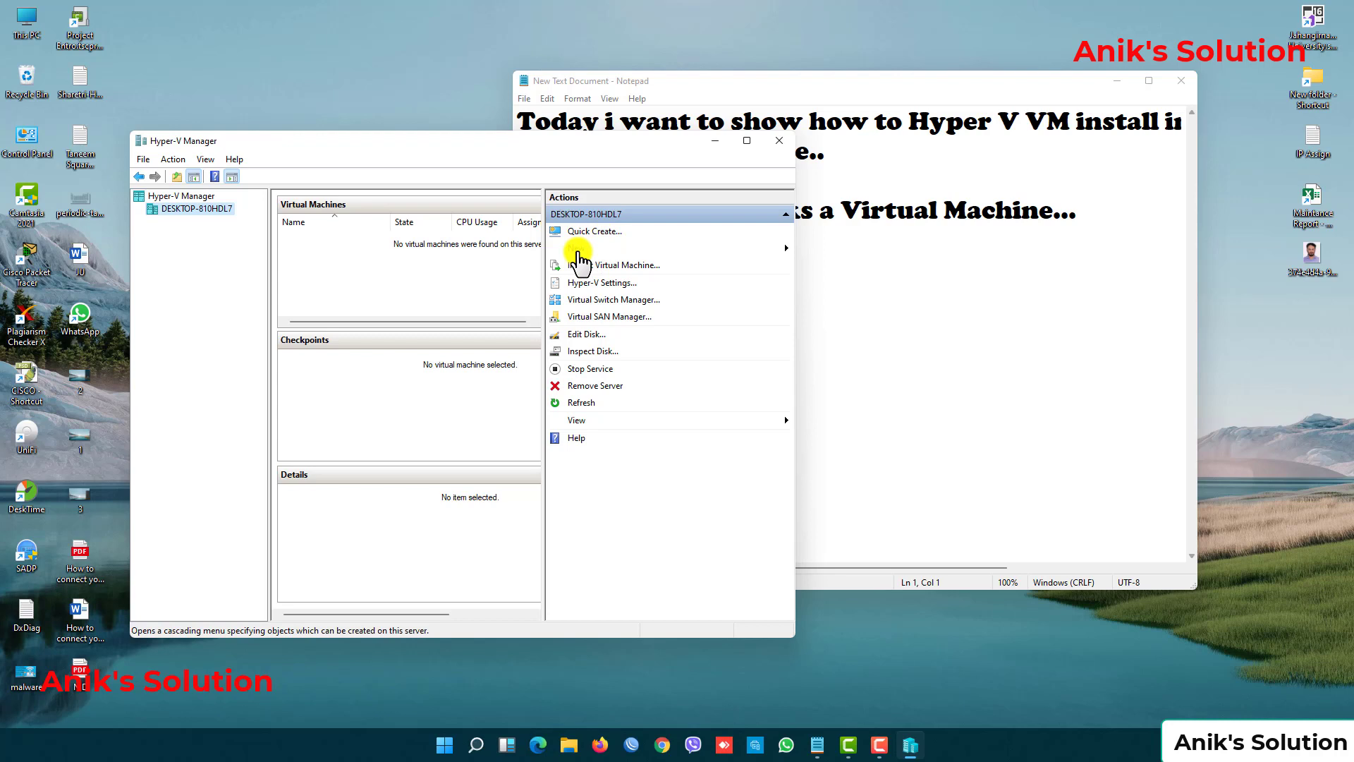
Start a new virtual machine with the default name, choose Generation 2, and keep the default startup memory with Dynamic Memory
{"action": "left_click", "coordinate": [578, 251]}
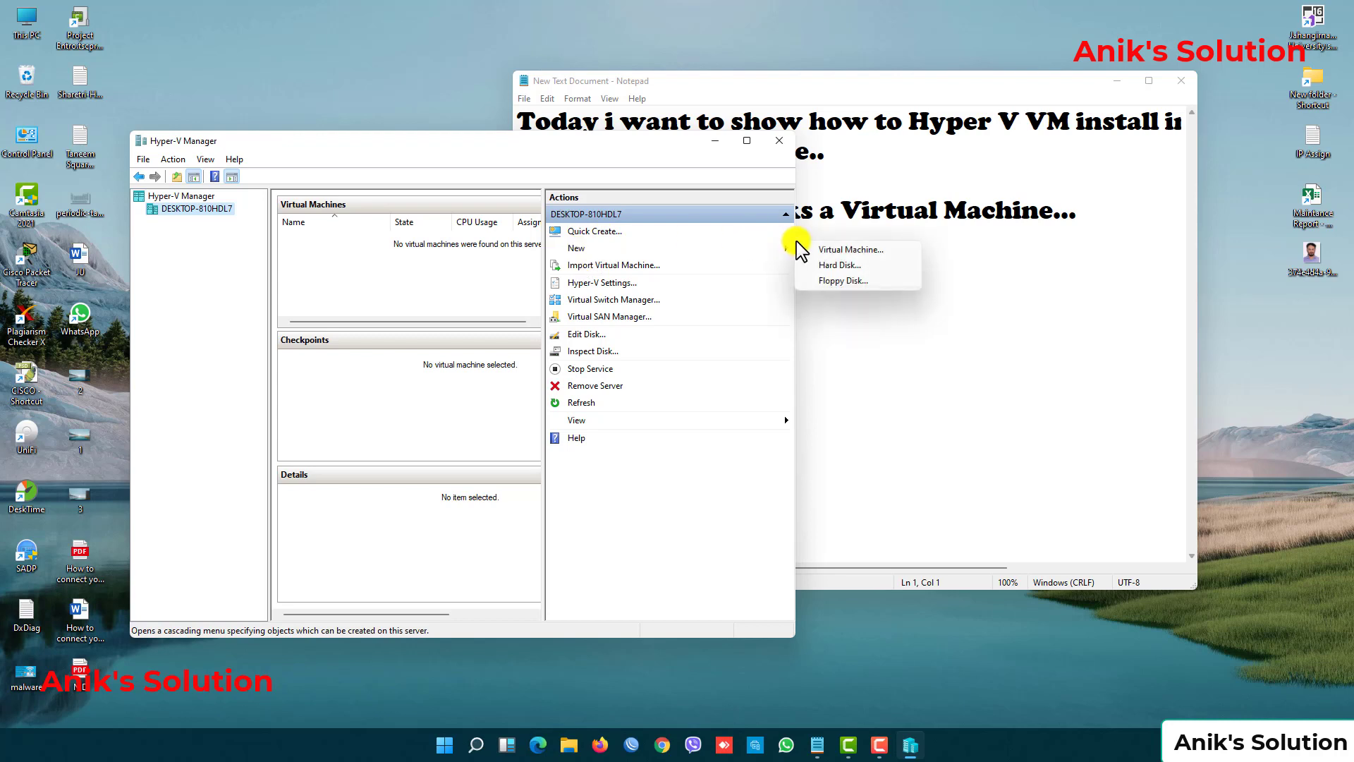
{"action": "left_click", "coordinate": [856, 250]}
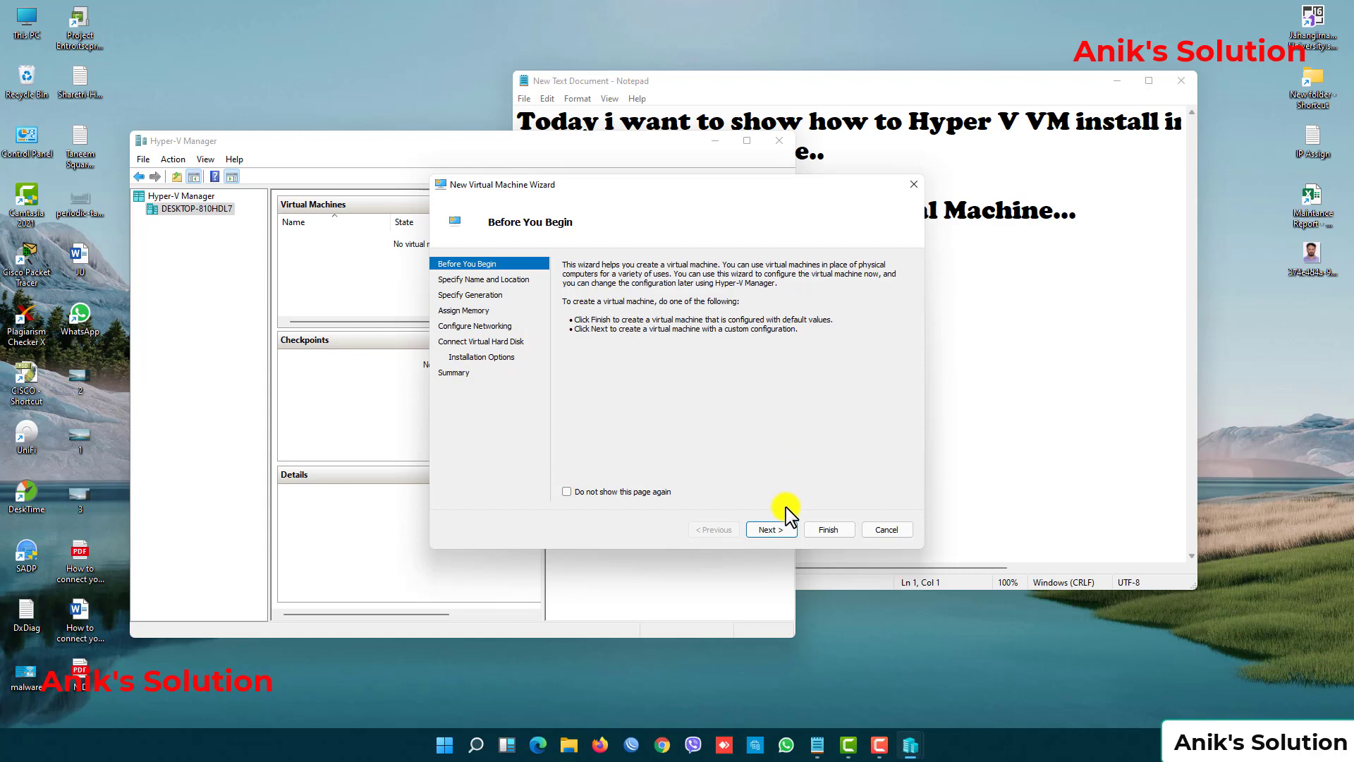
{"action": "left_click", "coordinate": [772, 530]}
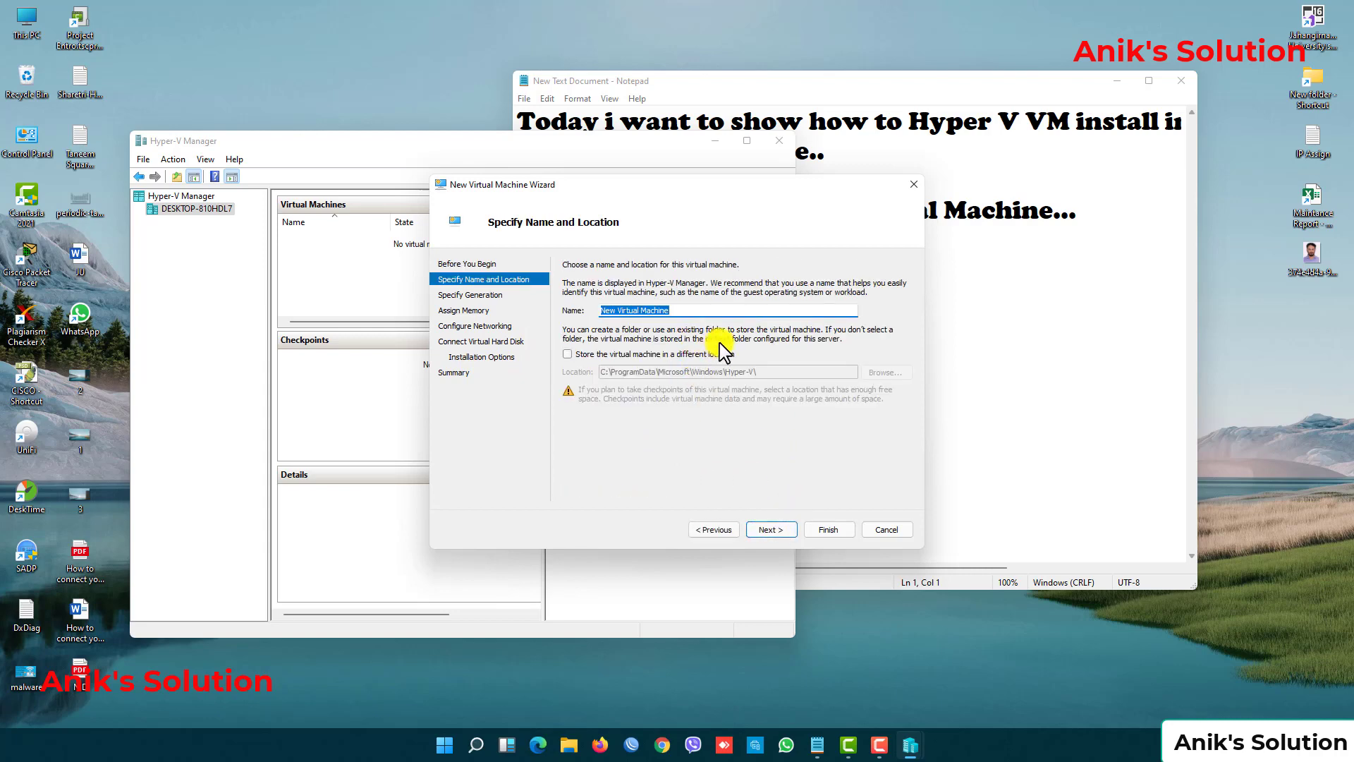
{"action": "left_click", "coordinate": [773, 530]}
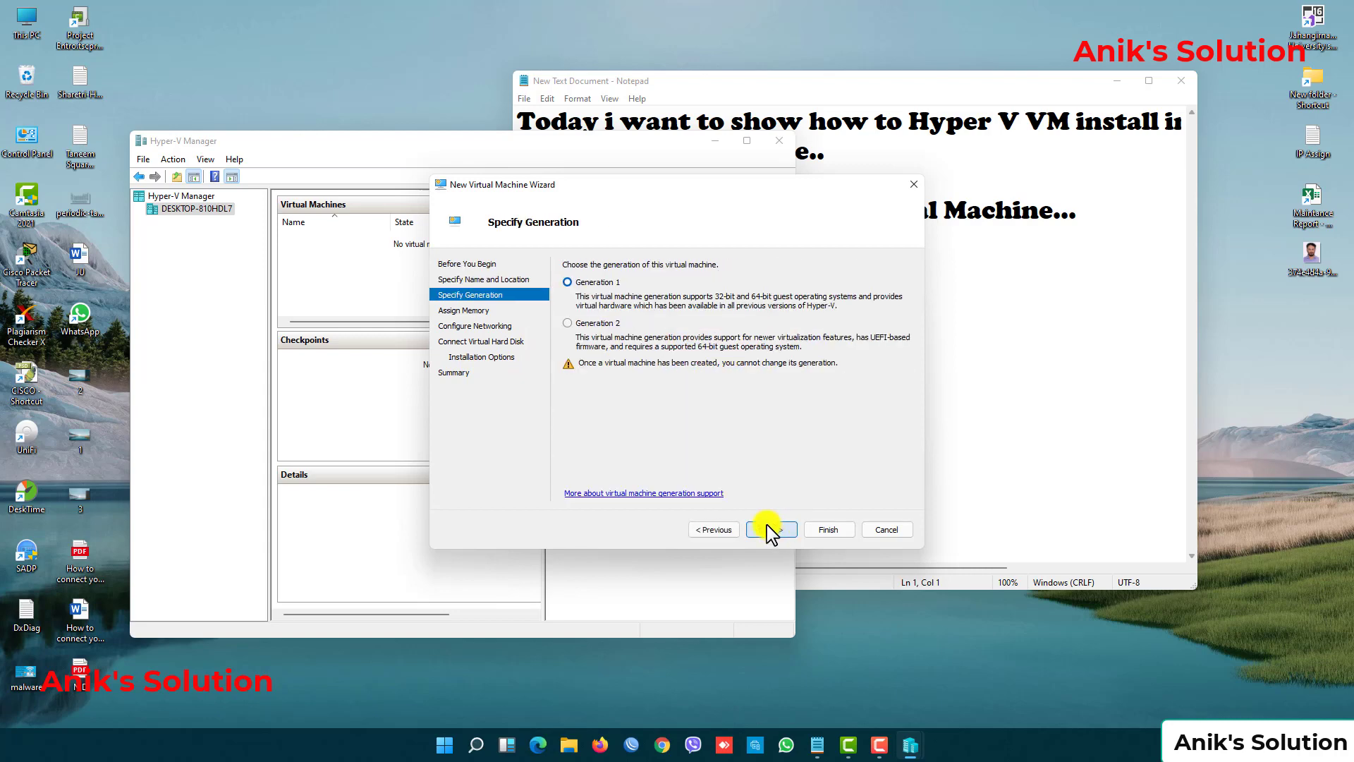
{"action": "left_click", "coordinate": [598, 326]}
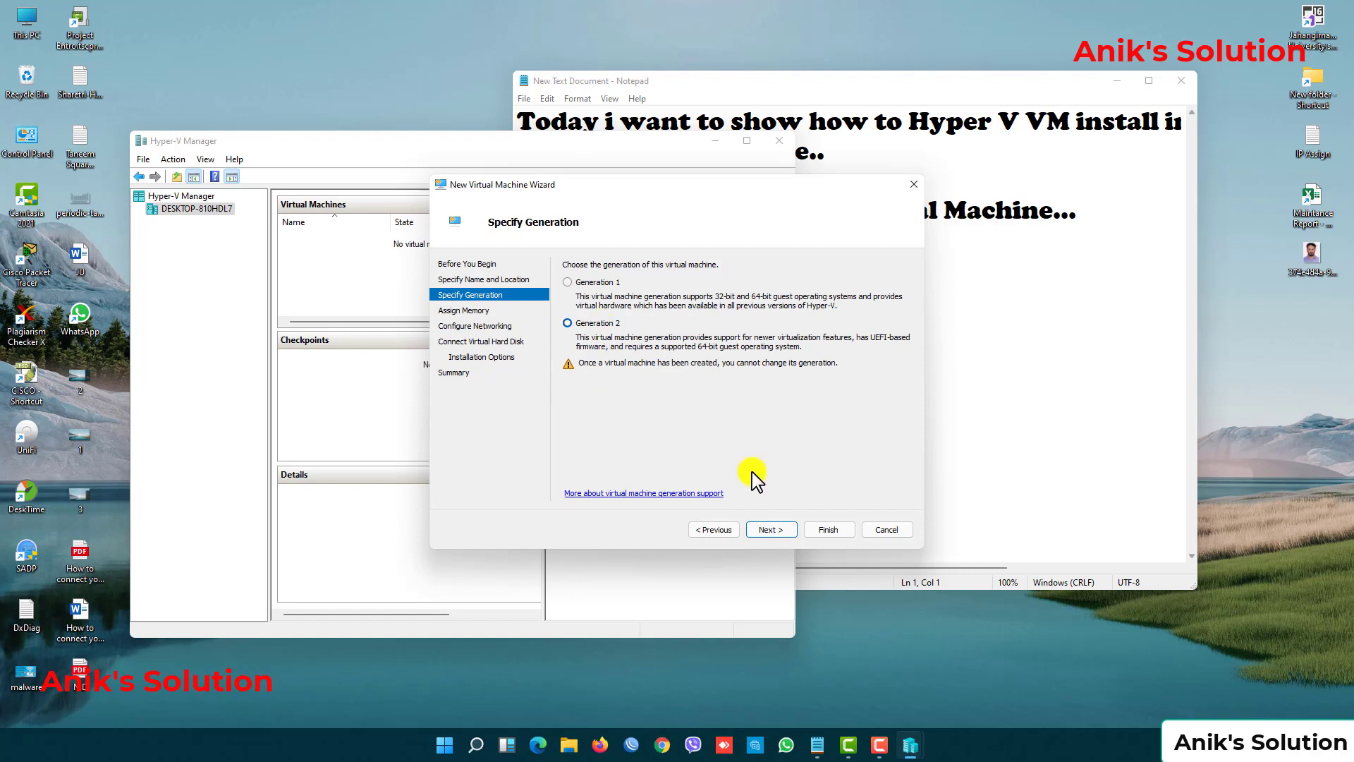
{"action": "left_click", "coordinate": [771, 529]}
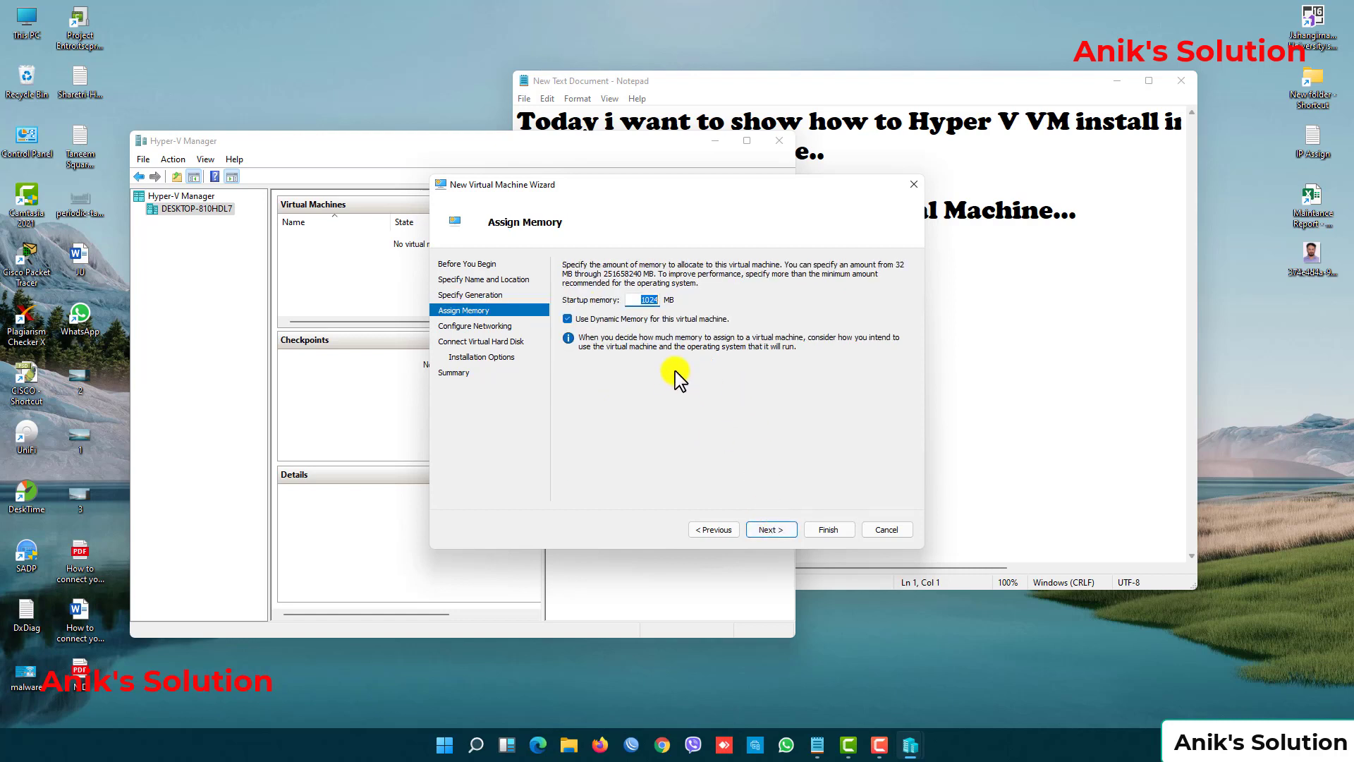
{"action": "left_click", "coordinate": [768, 529]}
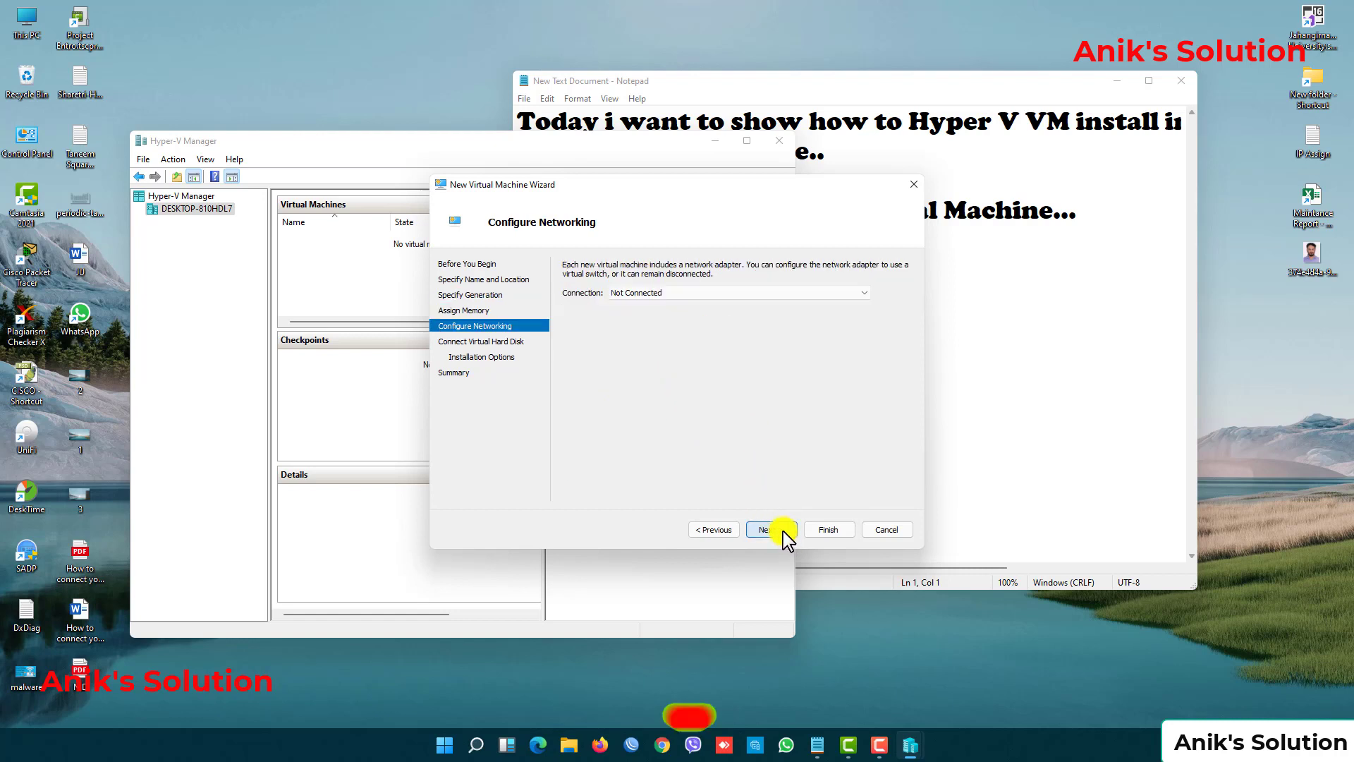
Connect the virtual machine's network to Default Switch and accept the default settings for creating a virtual hard disk
{"action": "left_click", "coordinate": [696, 293]}
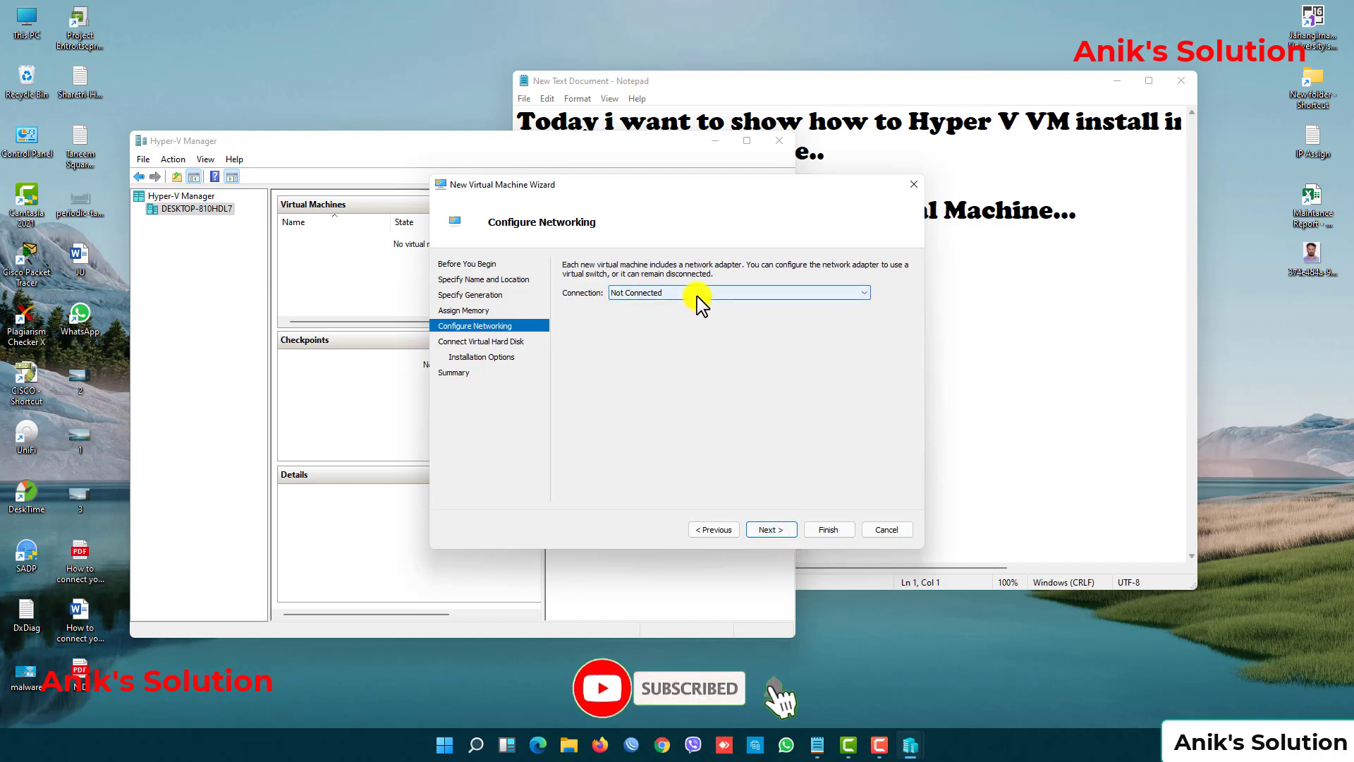
{"action": "left_click", "coordinate": [684, 315]}
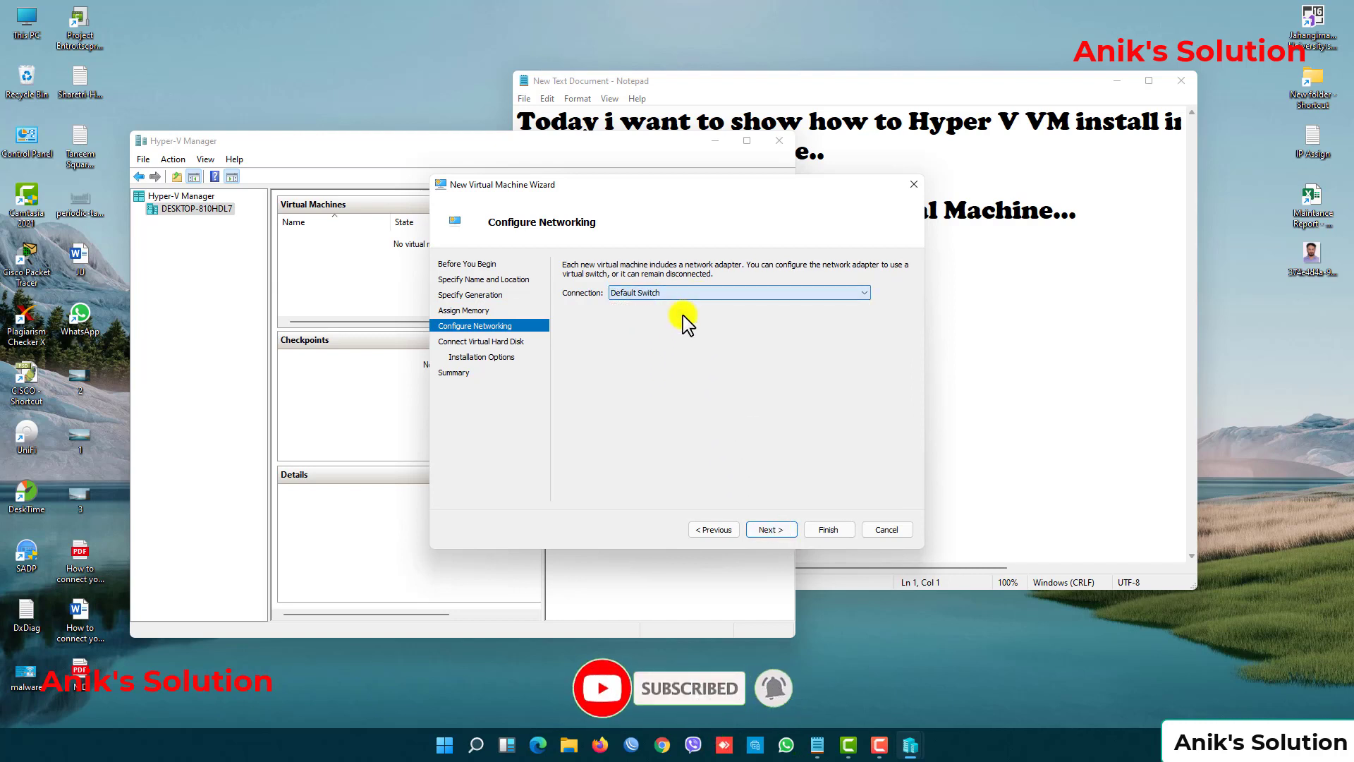
{"action": "left_click", "coordinate": [771, 530]}
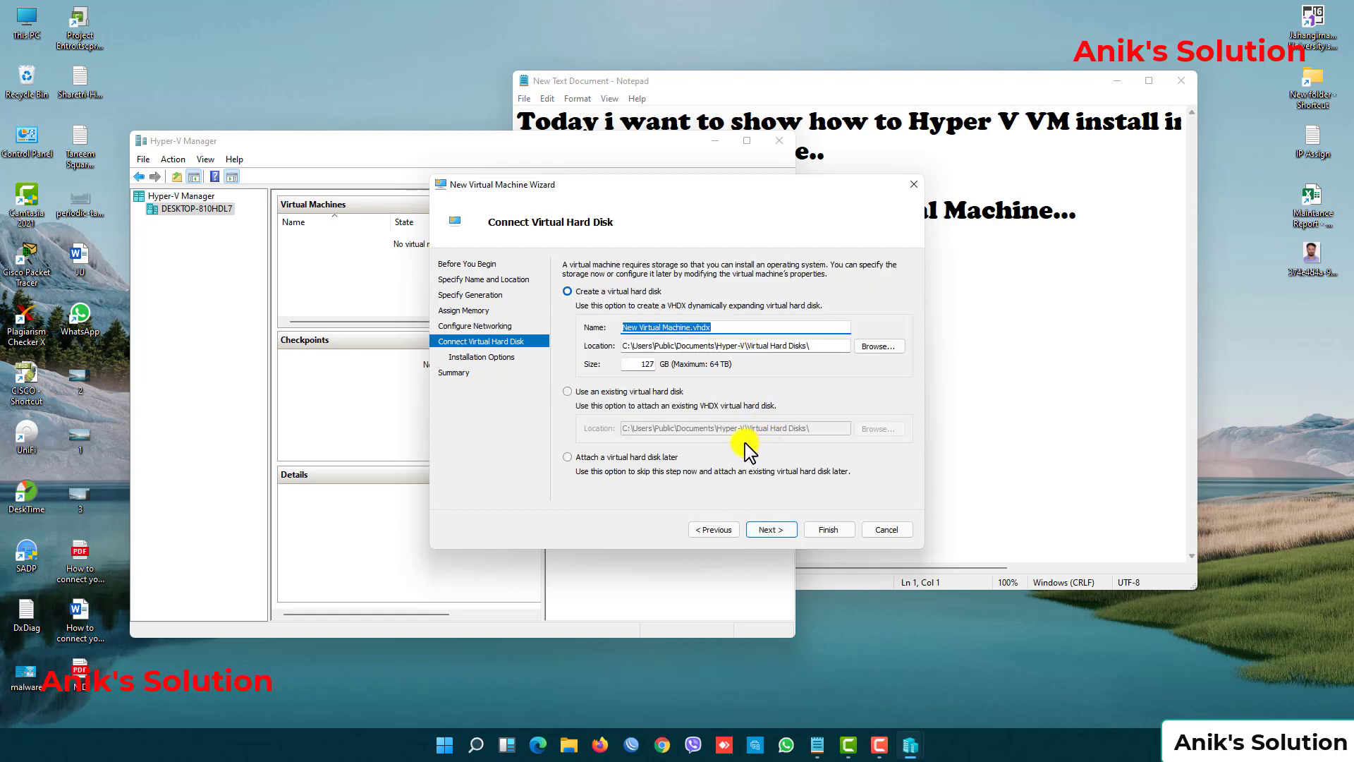
{"action": "left_click", "coordinate": [768, 530]}
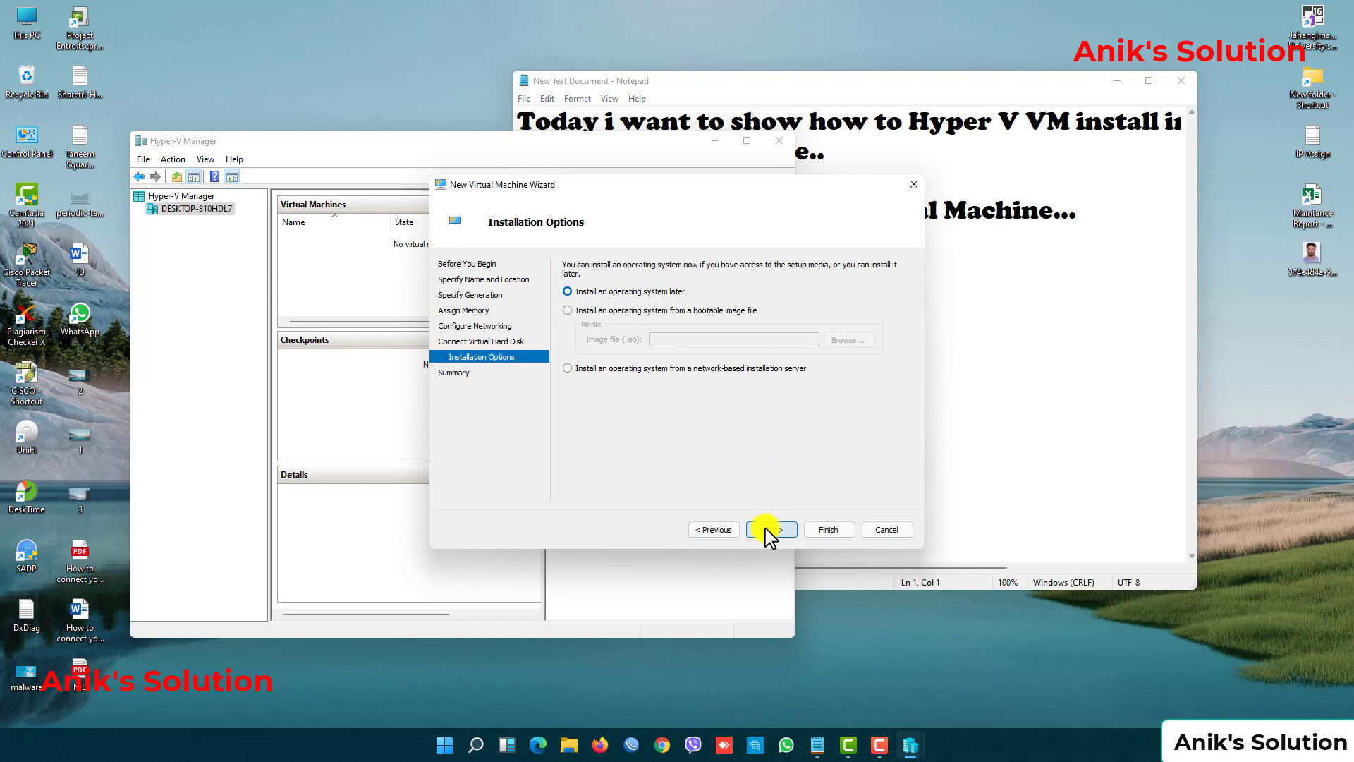
Choose to install the operating system from the bootable image Windows 10.iso in the Windows 11 & 10 folder on drive D
{"action": "left_click", "coordinate": [639, 314]}
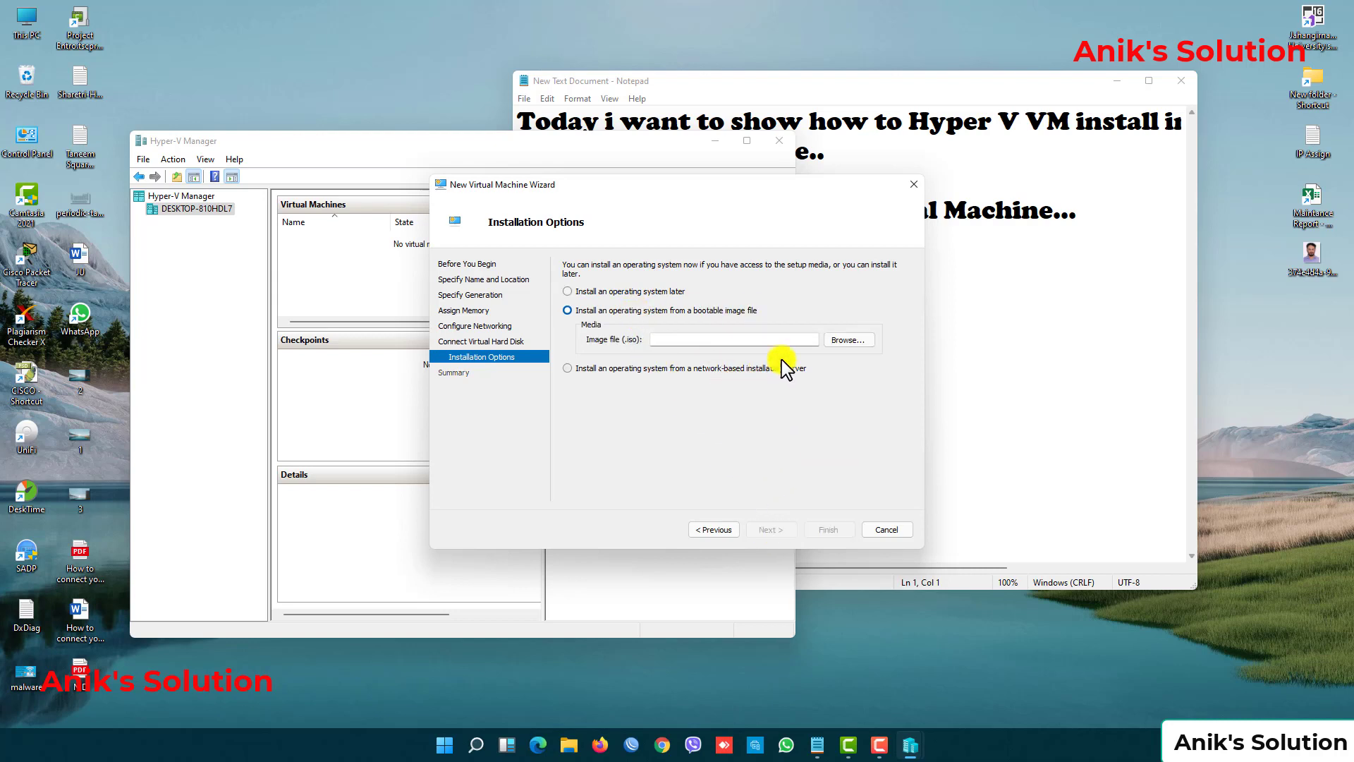
{"action": "left_click", "coordinate": [844, 342]}
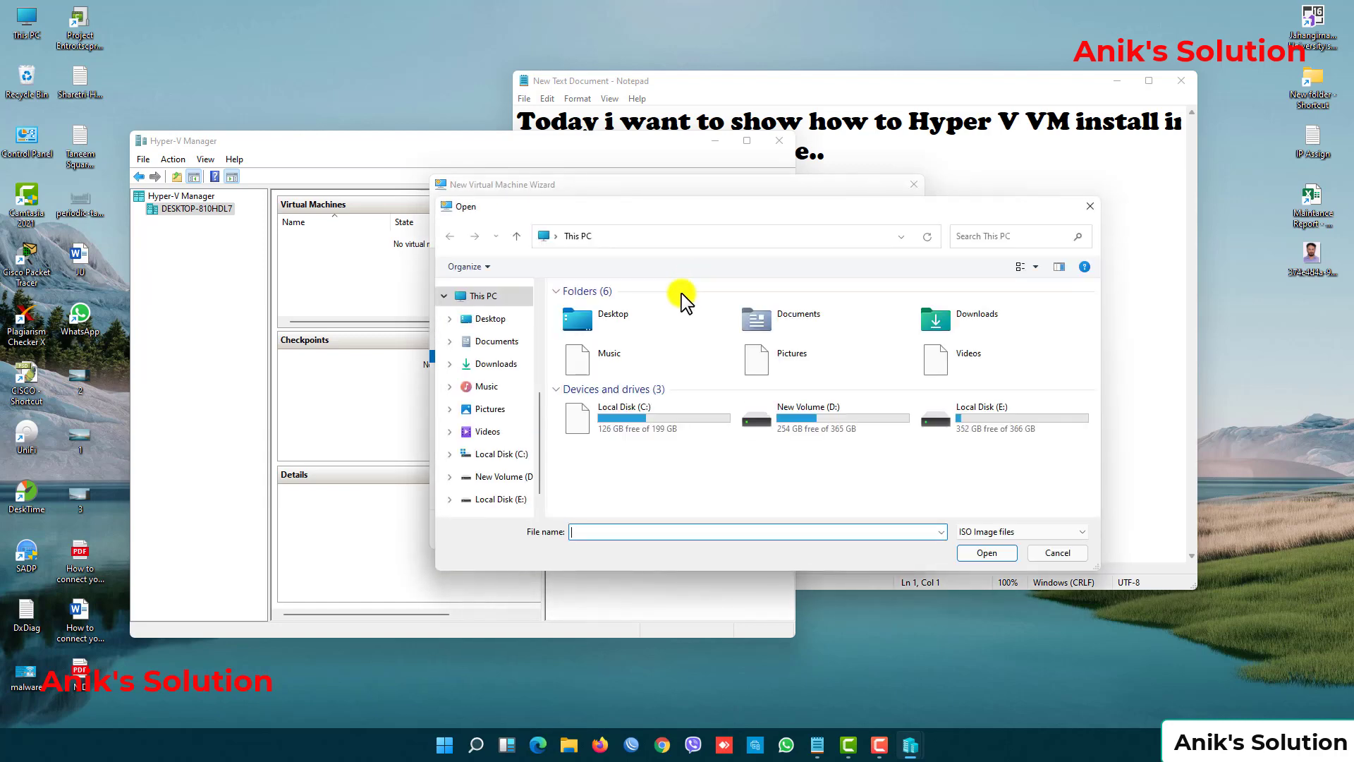
{"action": "left_click", "coordinate": [502, 476]}
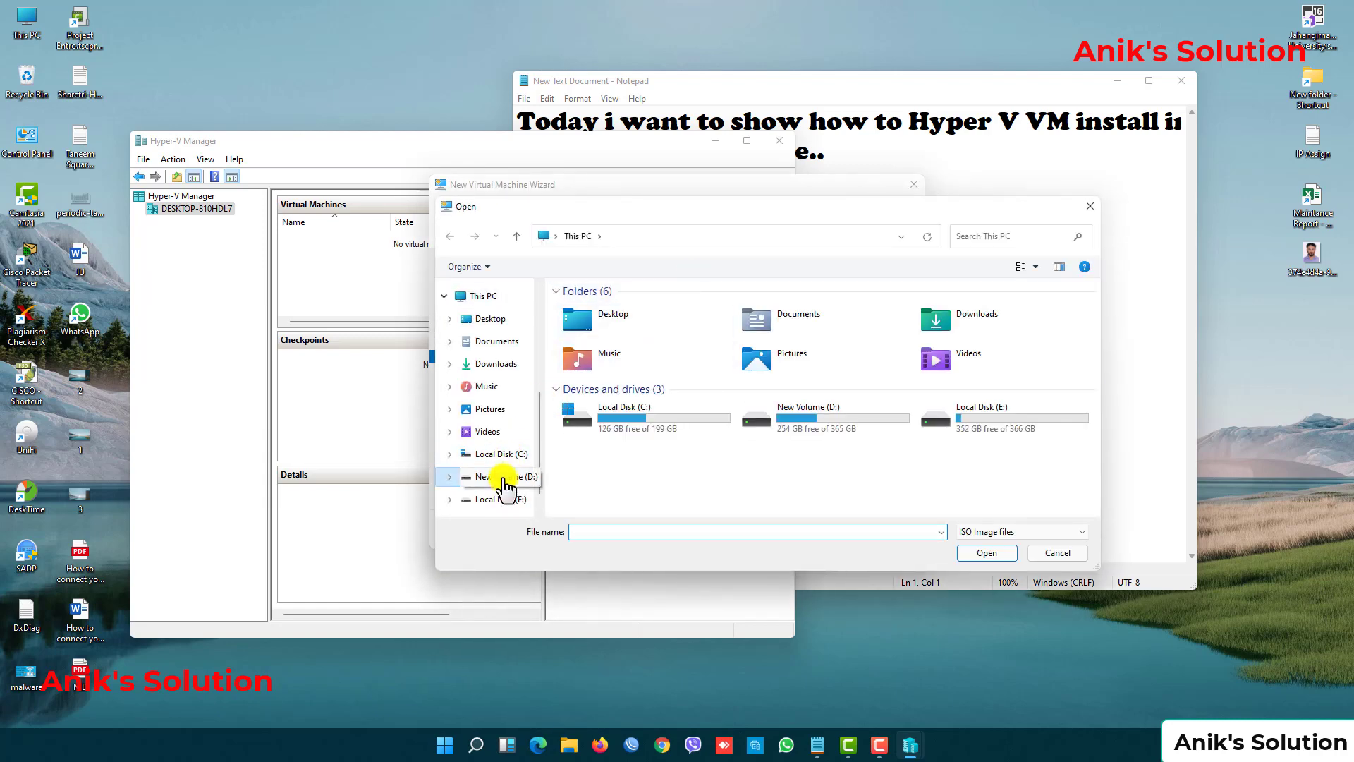
{"action": "double_click", "coordinate": [613, 418]}
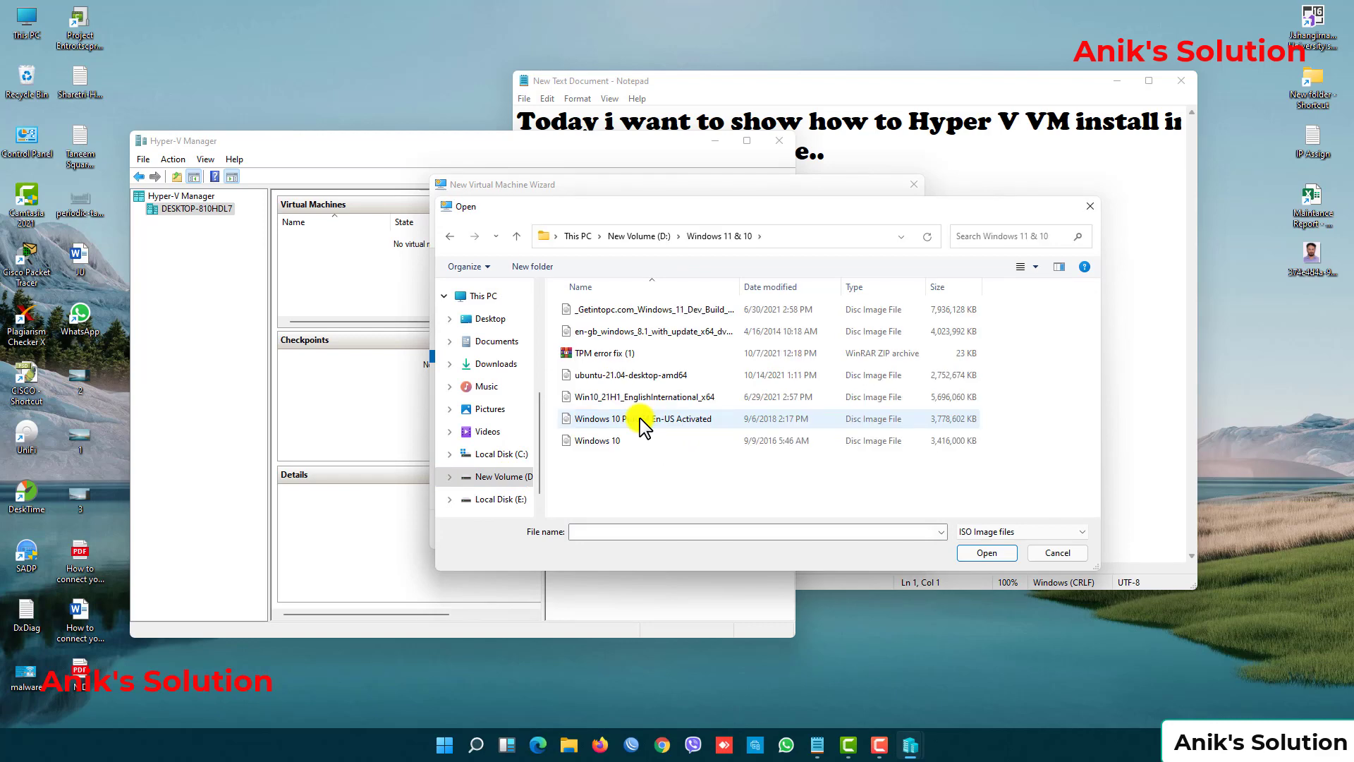
{"action": "left_click", "coordinate": [635, 443]}
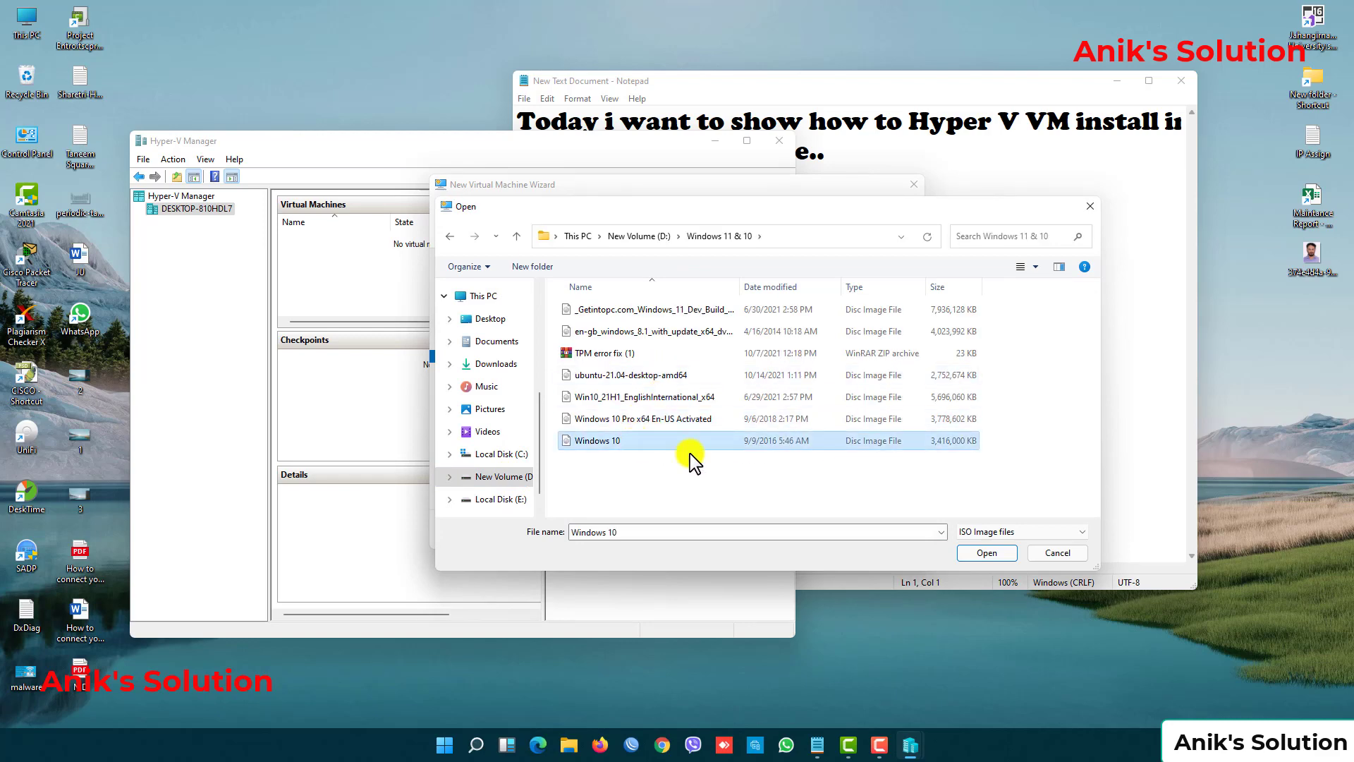
{"action": "left_click", "coordinate": [985, 553]}
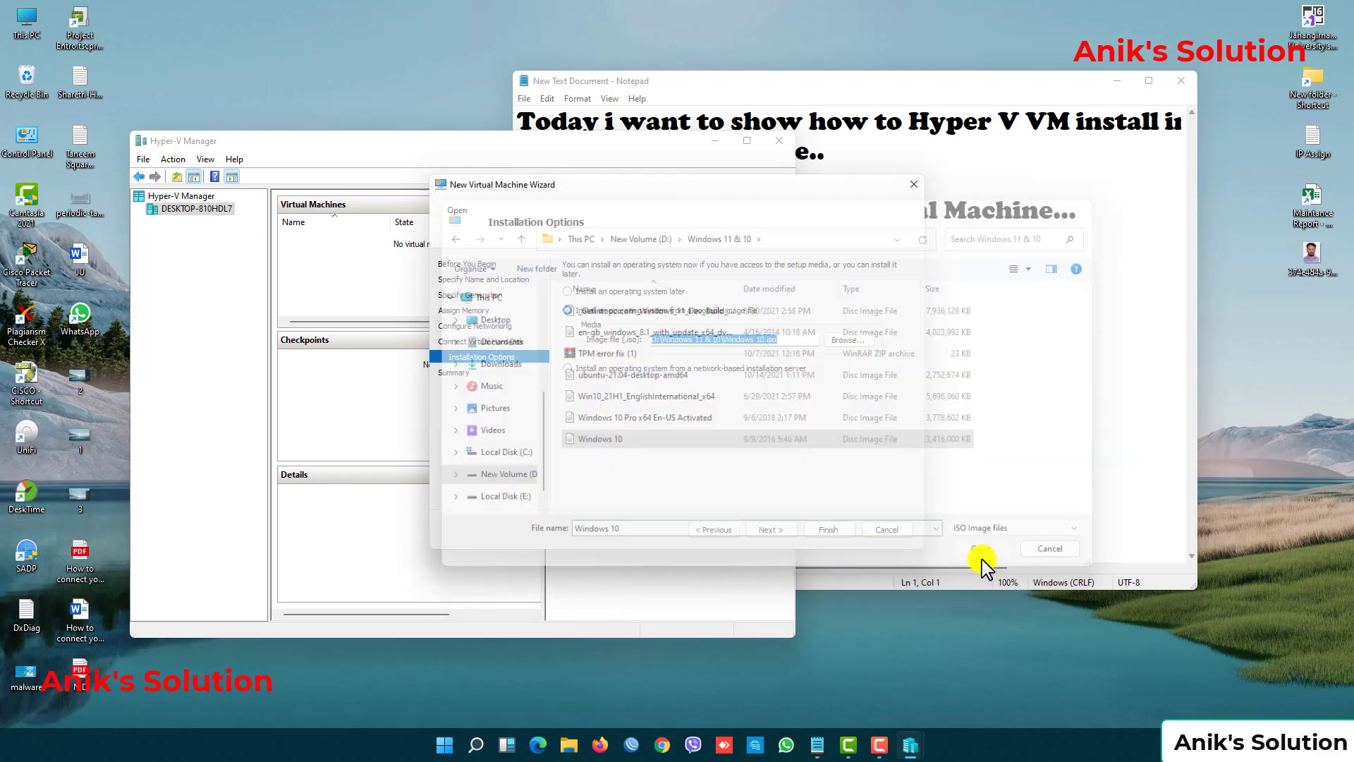
{"action": "left_click", "coordinate": [771, 530]}
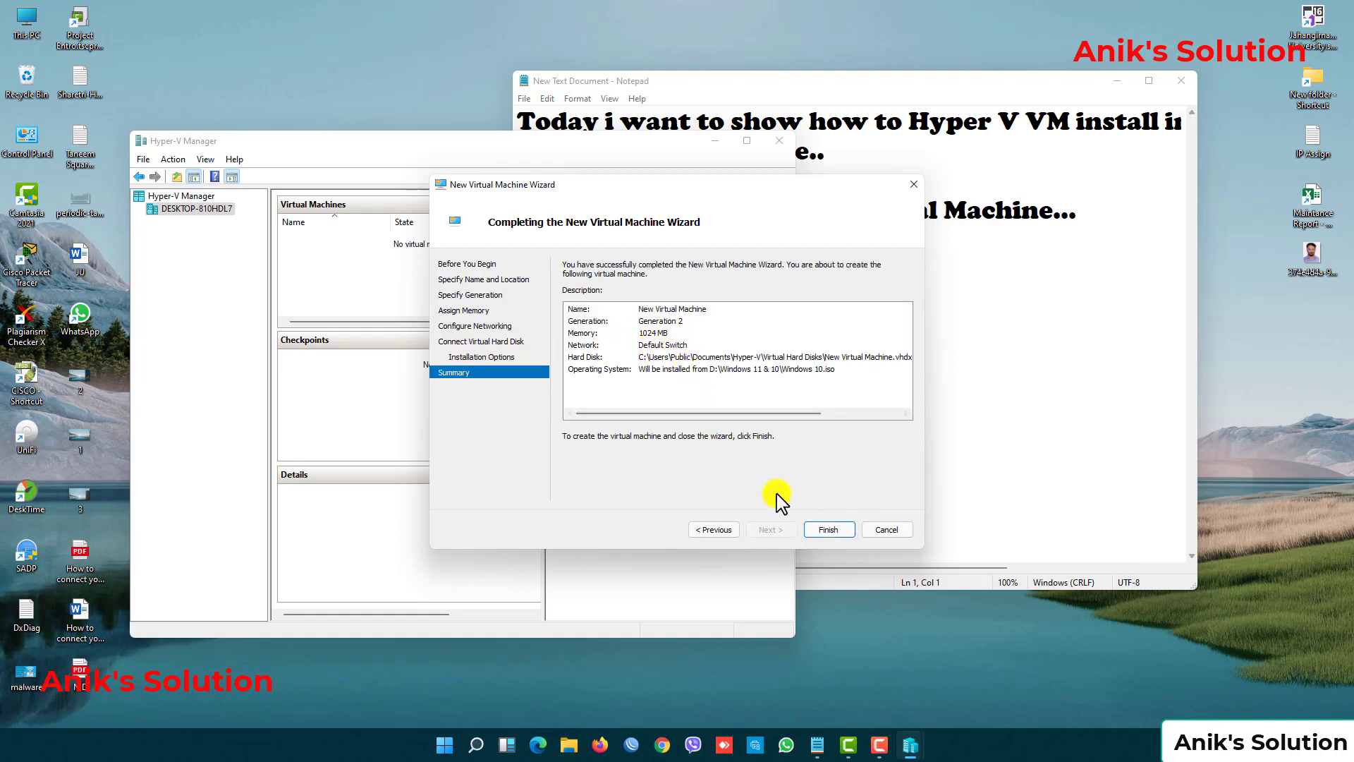
Try twice to create the virtual machine with these settings, cancel the New Virtual Machine Wizard, and close Hyper-V Manager
{"action": "left_click", "coordinate": [822, 530]}
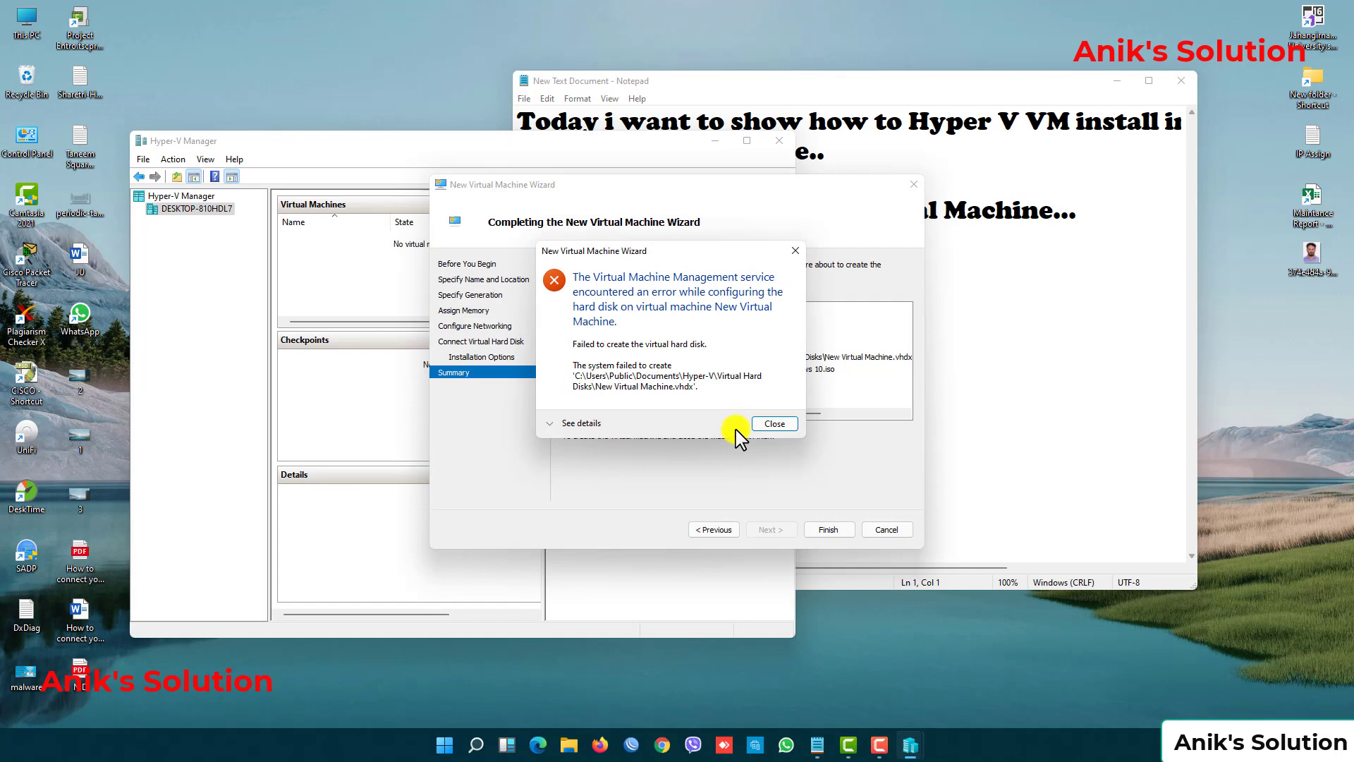
{"action": "left_click", "coordinate": [772, 423]}
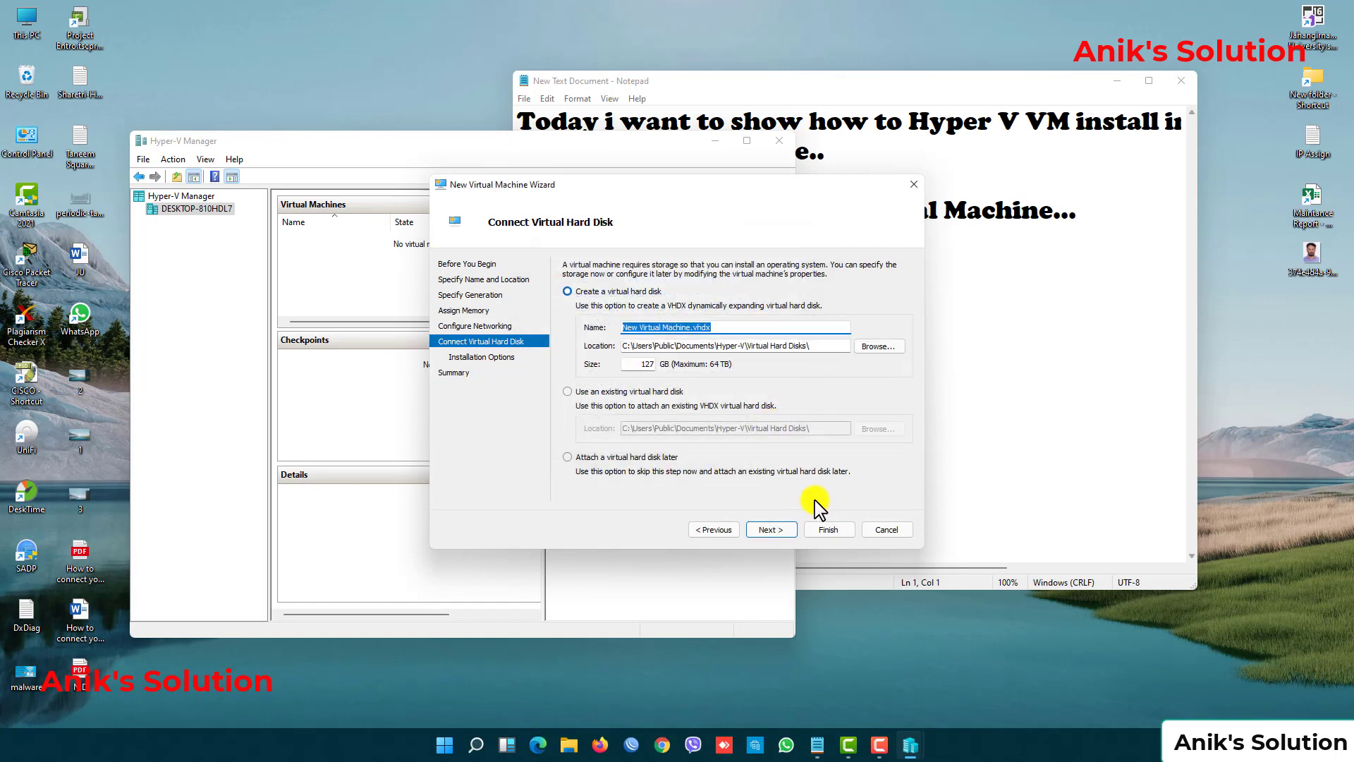
{"action": "left_click", "coordinate": [827, 530]}
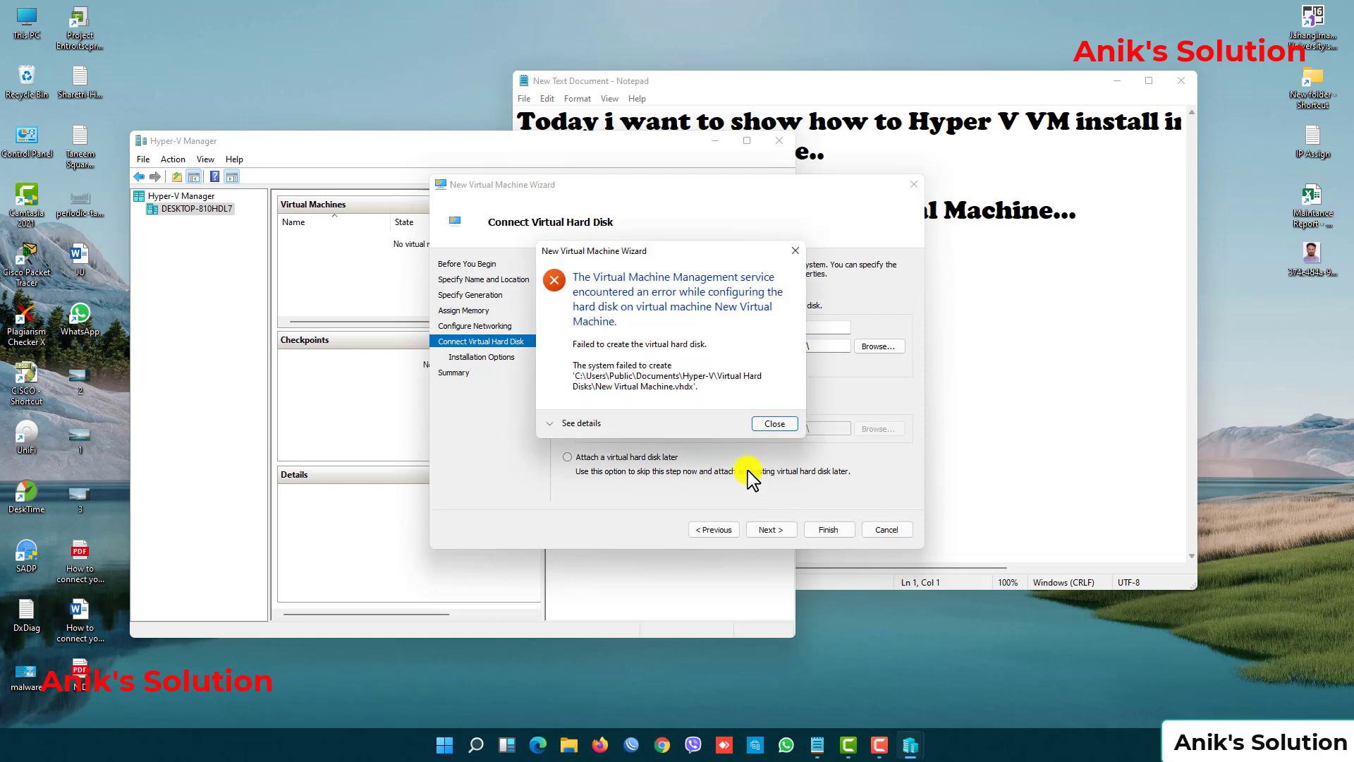
{"action": "left_click", "coordinate": [776, 424]}
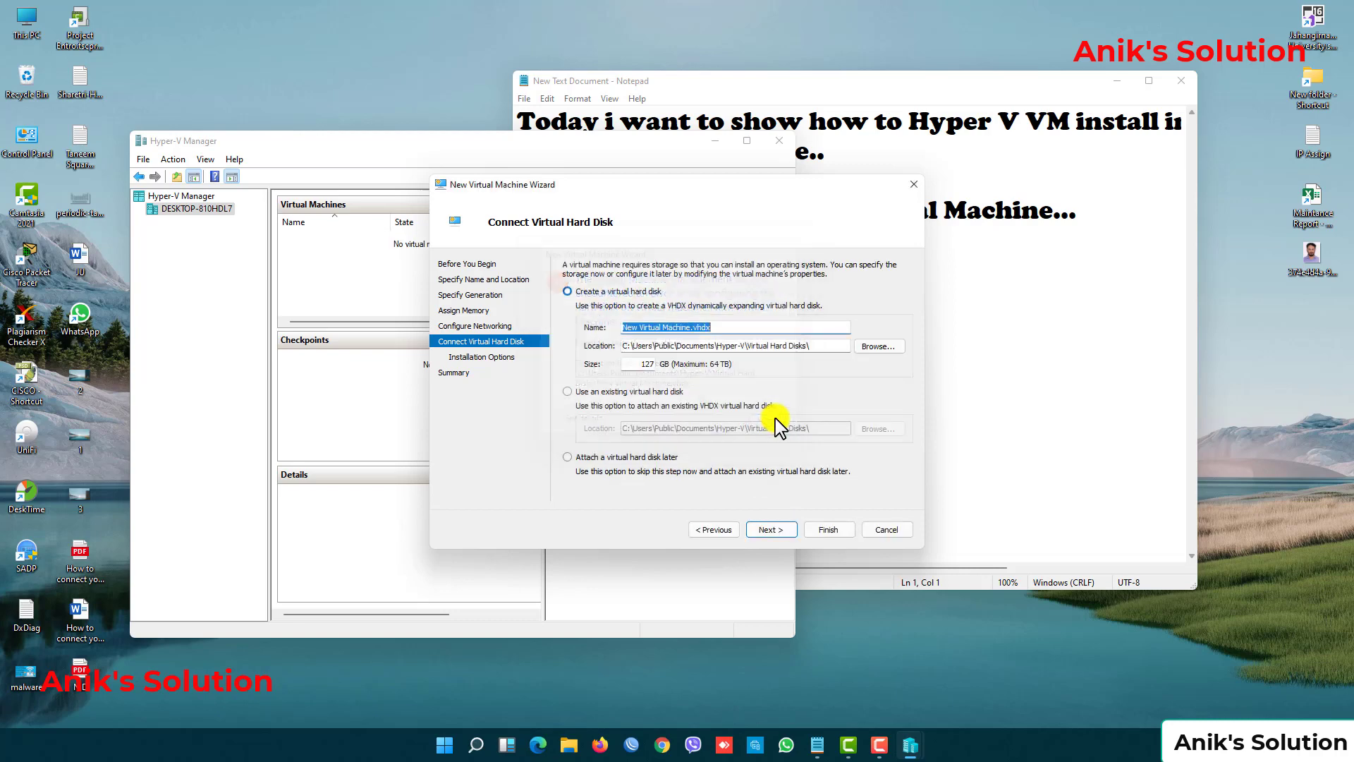
{"action": "left_click", "coordinate": [886, 530]}
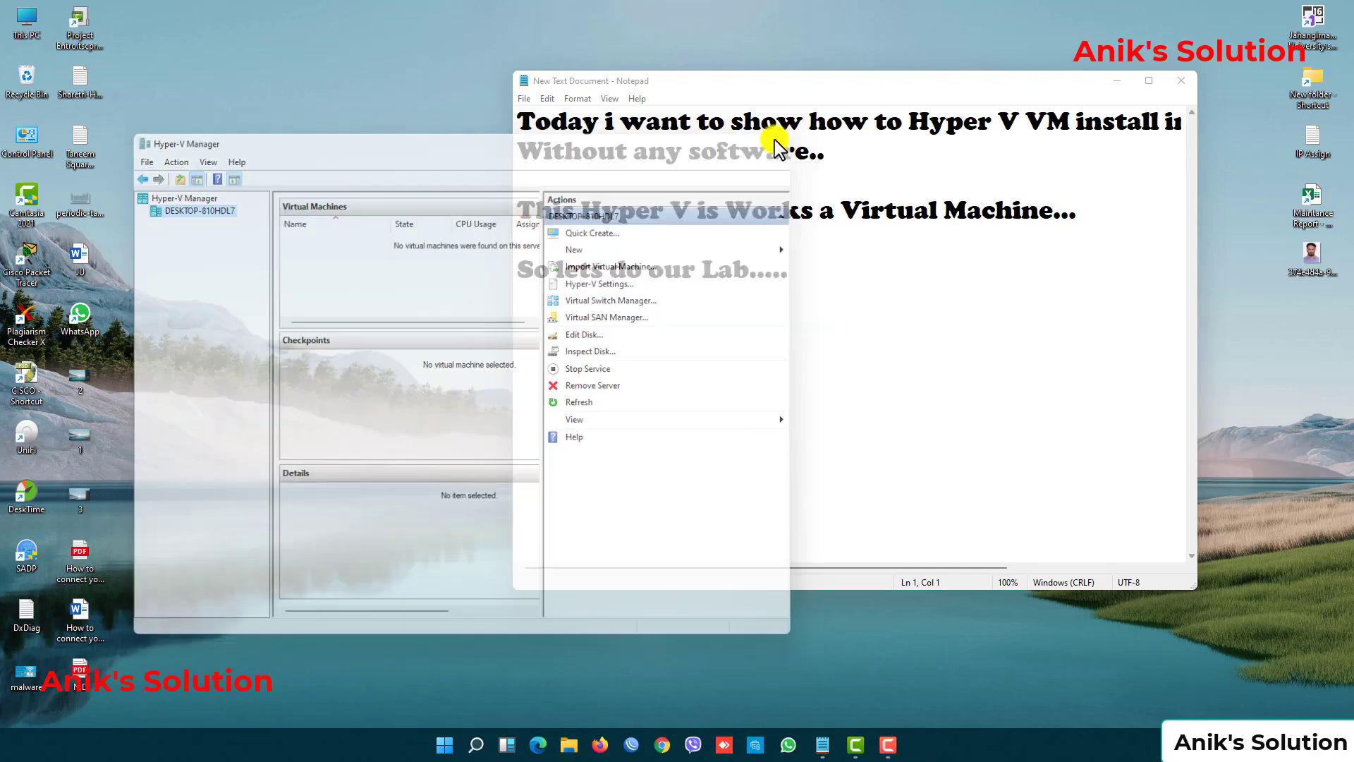
In the Notepad document, add the line "Now our Hyper V Install done.." below "So lets do our Lab.....", separated by a blank line
{"action": "left_click", "coordinate": [814, 274]}
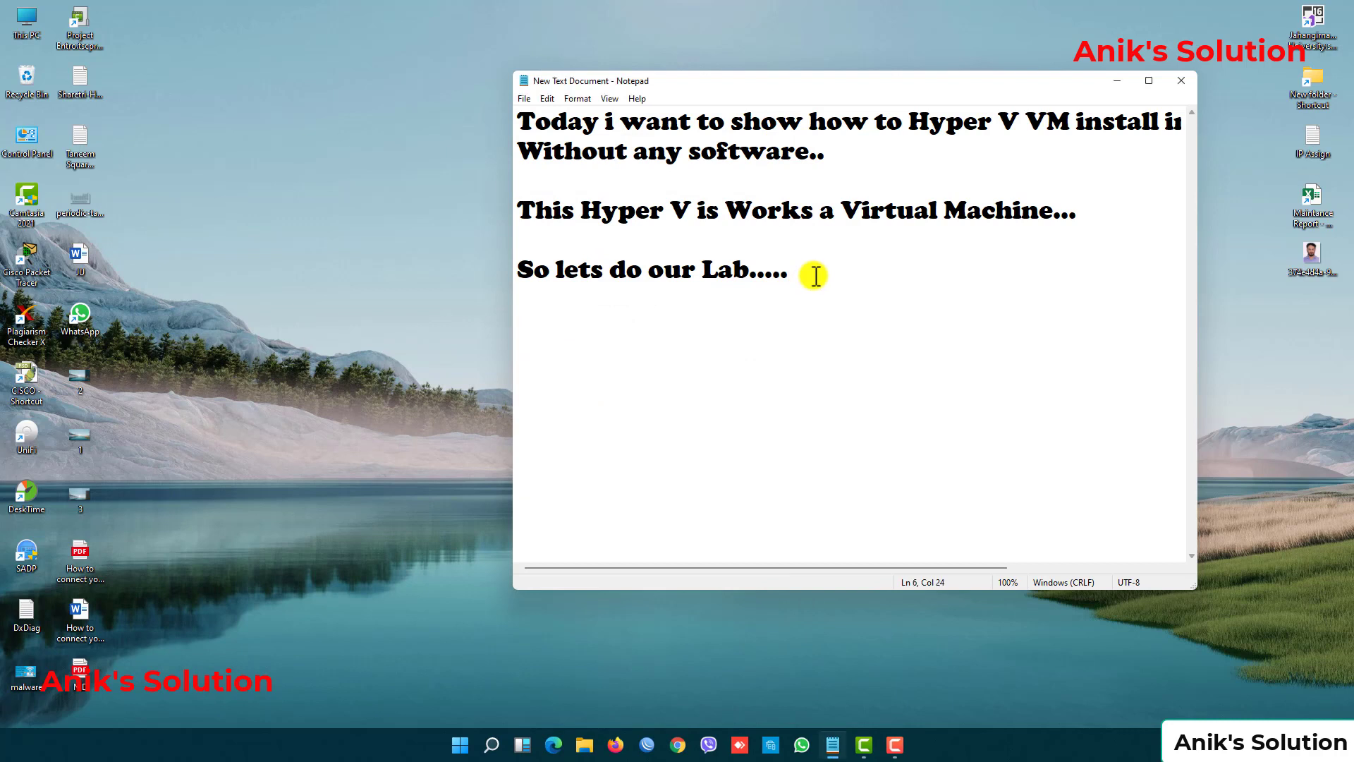
{"action": "key", "text": "Return"}
{"action": "type", "text": "No"}
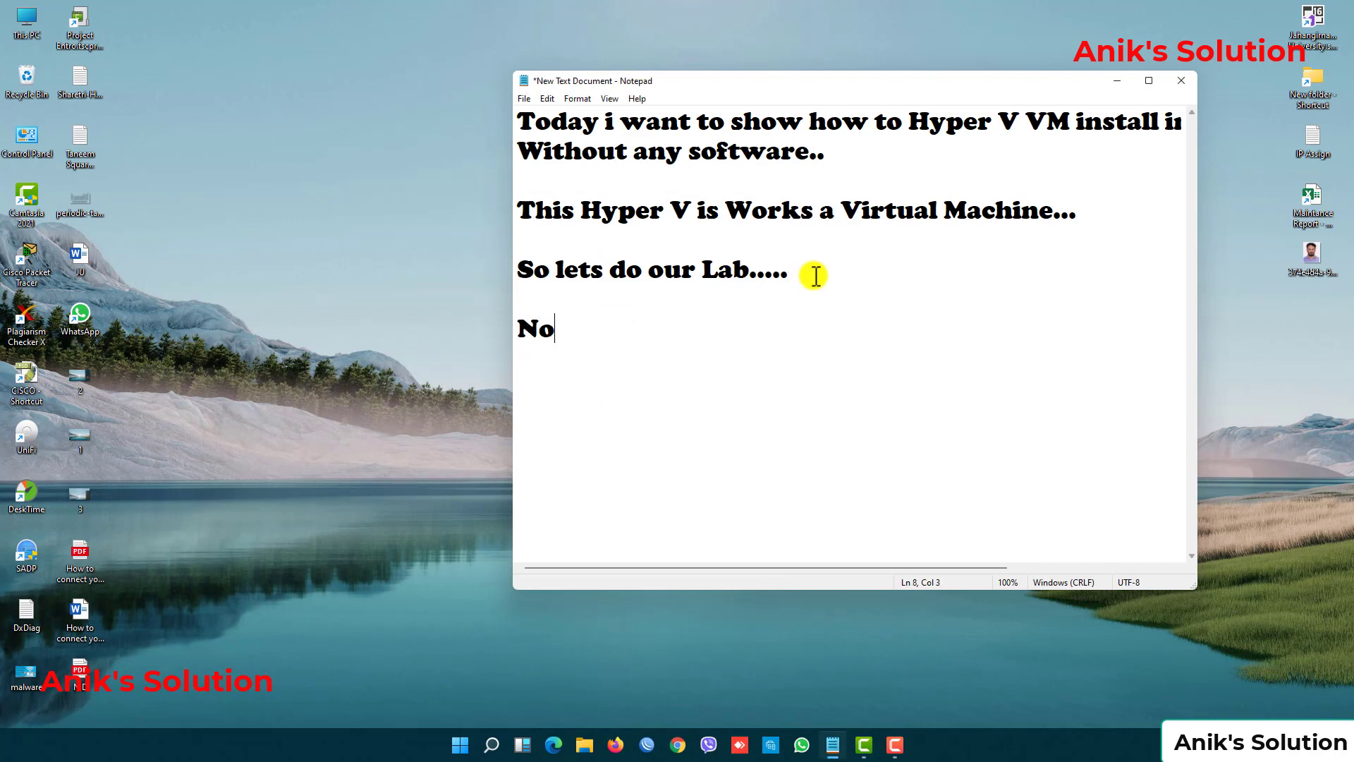
{"action": "type", "text": "w our Hyper V"}
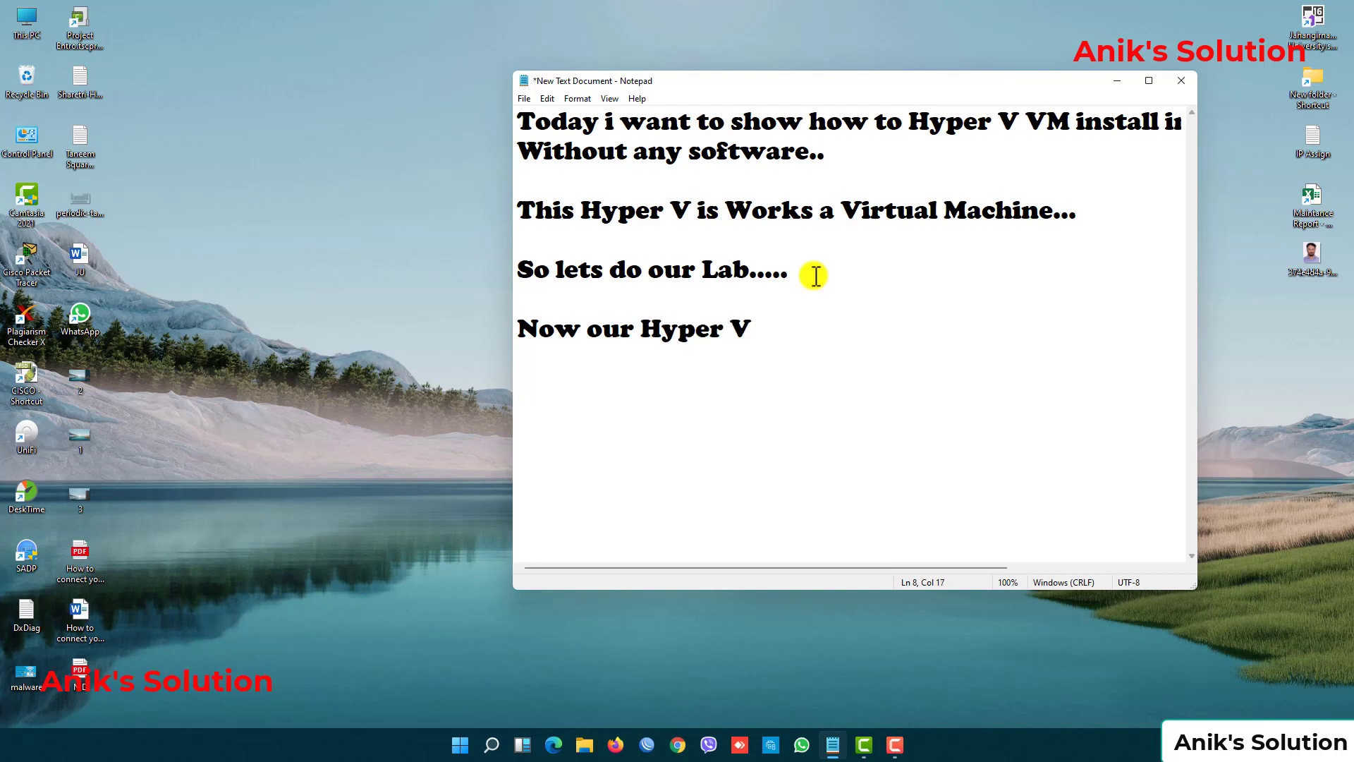
{"action": "type", "text": " Install"}
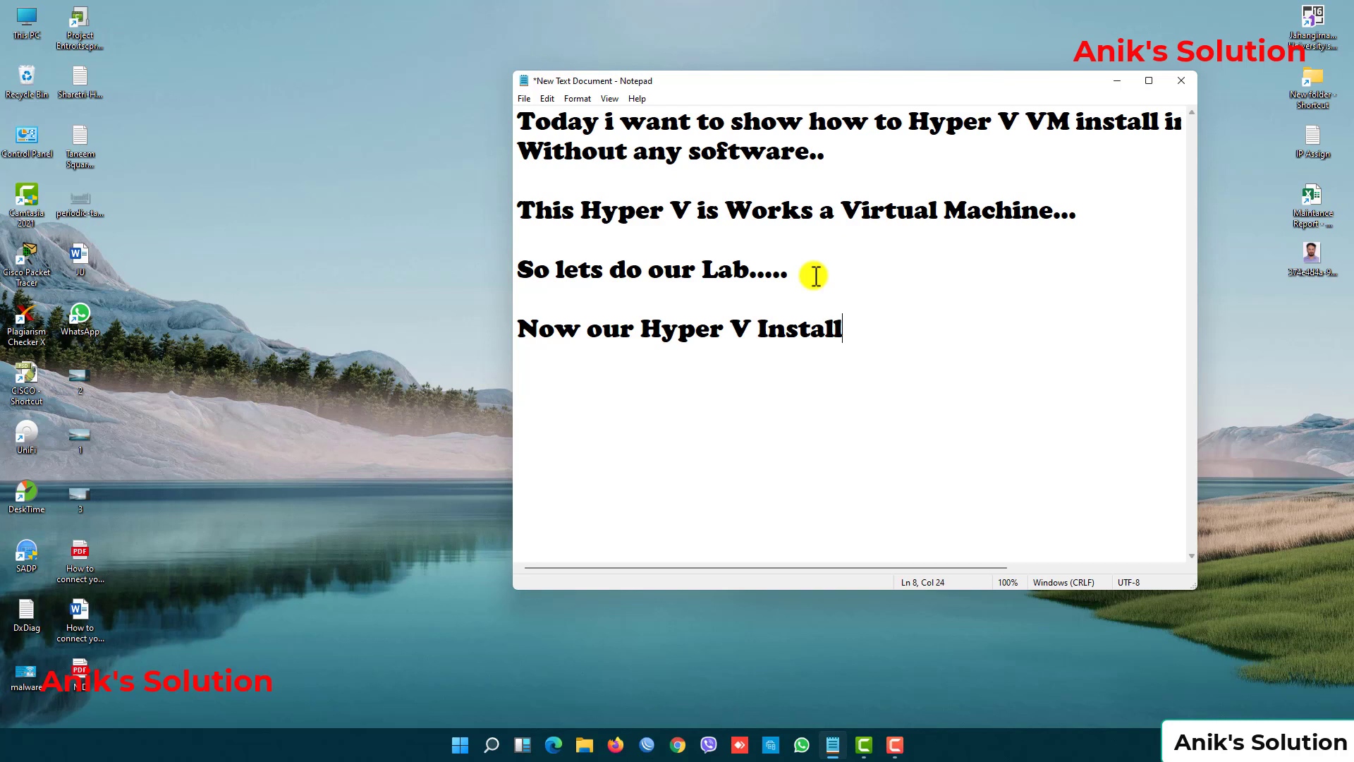
{"action": "type", "text": " done."}
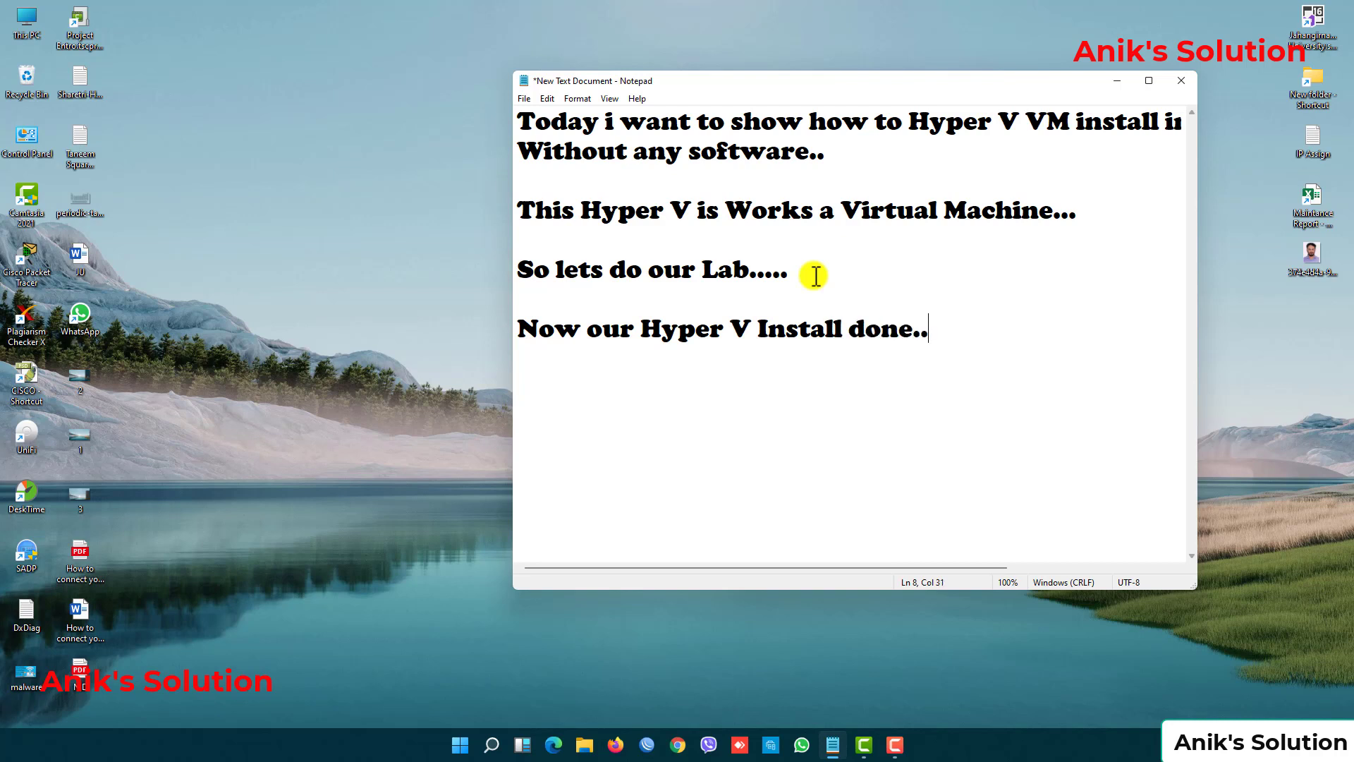
{"action": "type", "text": "."}
Begin a new line directly under the installation note with the words "Now we"
{"action": "key", "text": "Return"}
{"action": "type", "text": "No"}
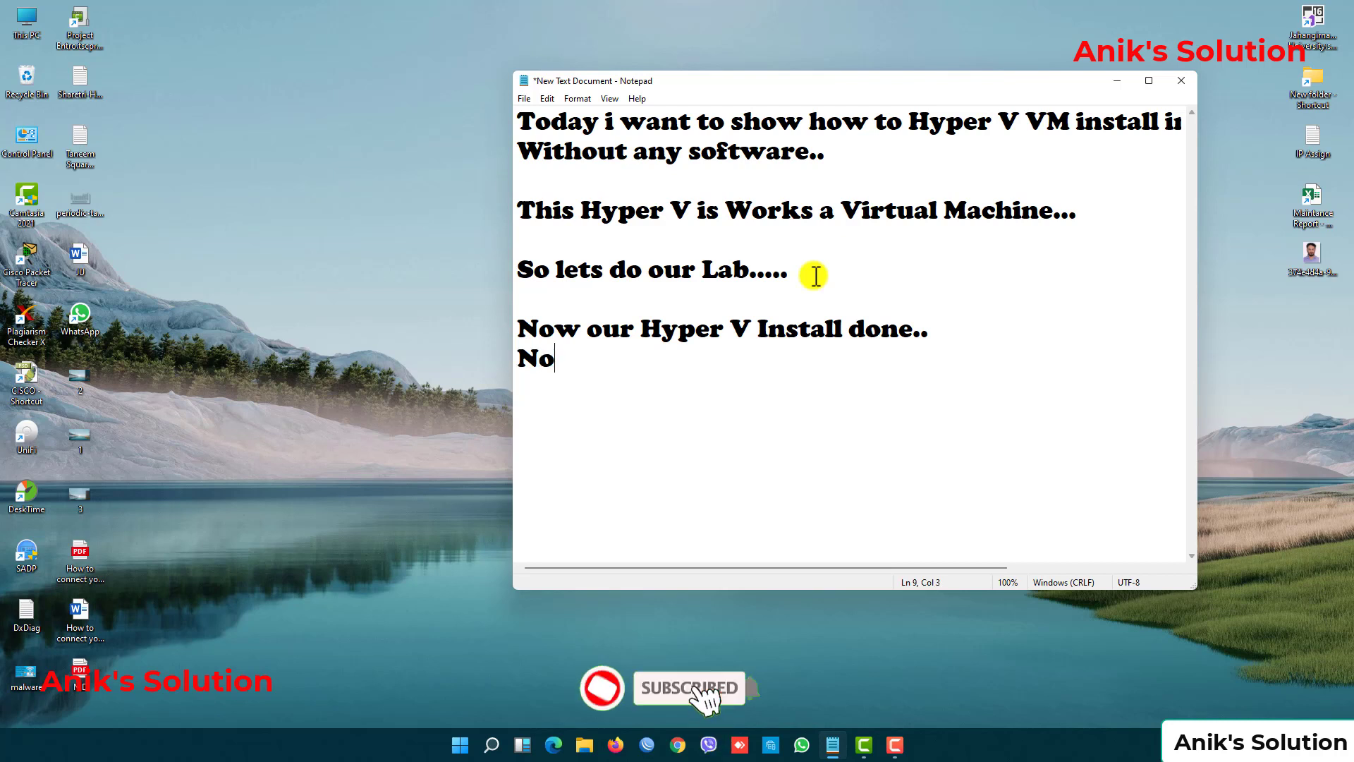
{"action": "type", "text": "w we "}
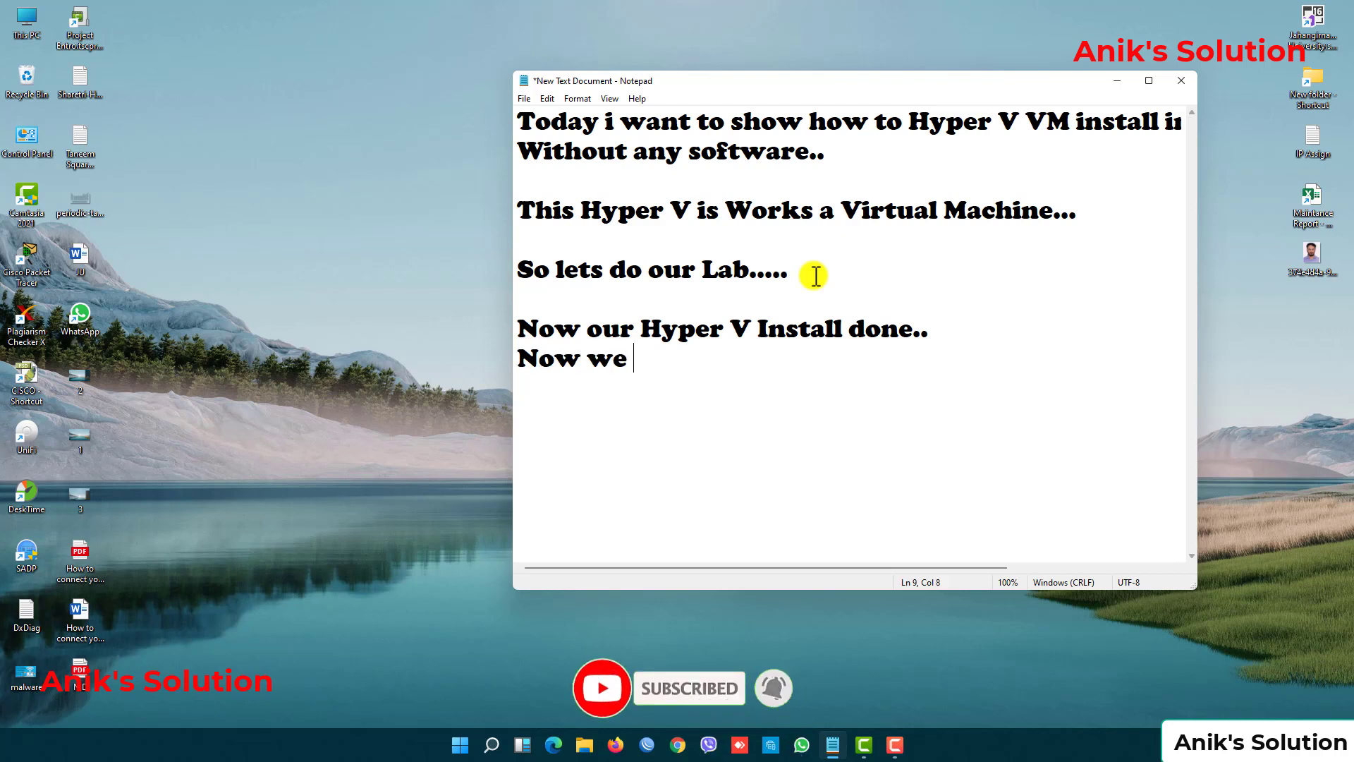
{"action": "type", "text": "configure"}
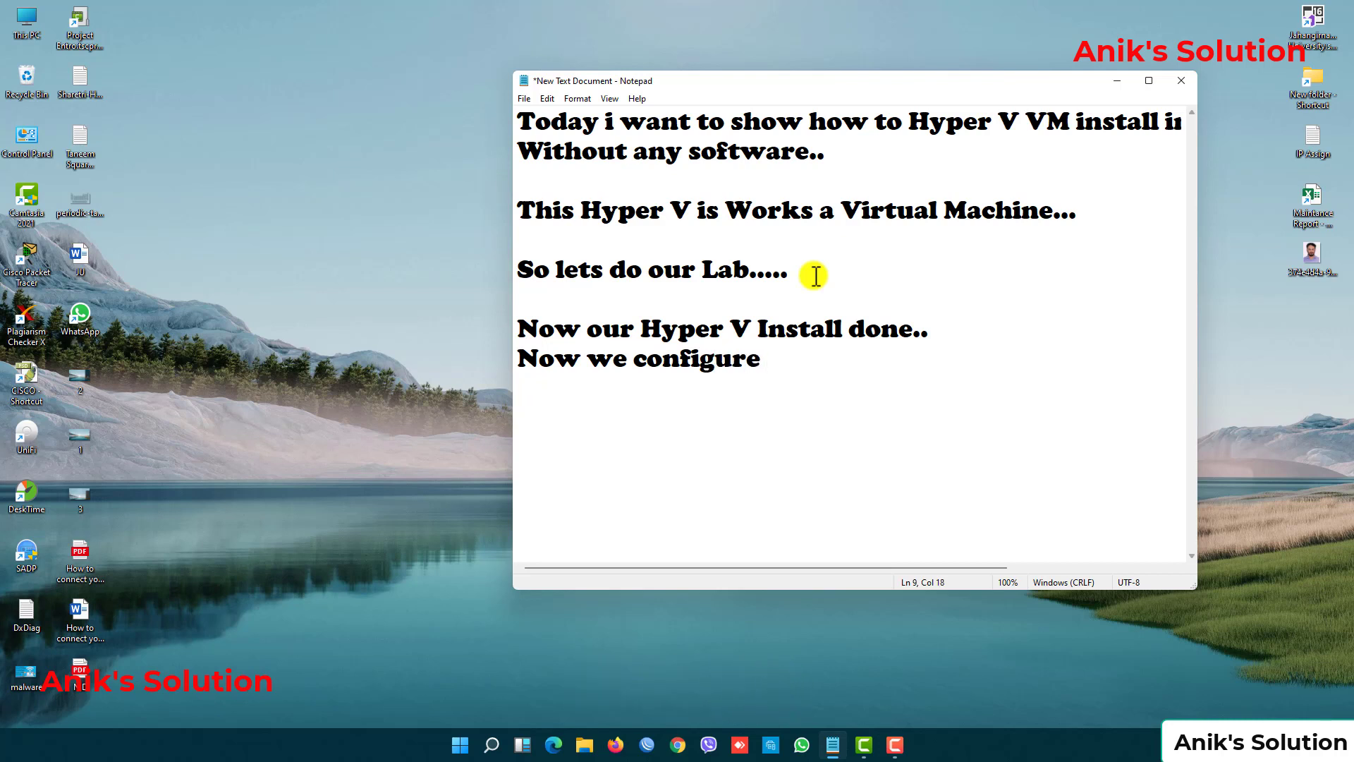
{"action": "key", "text": "BackSpace"}
{"action": "key", "text": "BackSpace"}
{"action": "key", "text": "BackSpace"}
{"action": "key", "text": "BackSpace"}
{"action": "key", "text": "BackSpace"}
{"action": "key", "text": "BackSpace"}
{"action": "key", "text": "BackSpace"}
{"action": "key", "text": "BackSpace"}
Continue the sentence with "can configure any virtual Windows" and put "in this software...." on the following line
{"action": "type", "text": "can "}
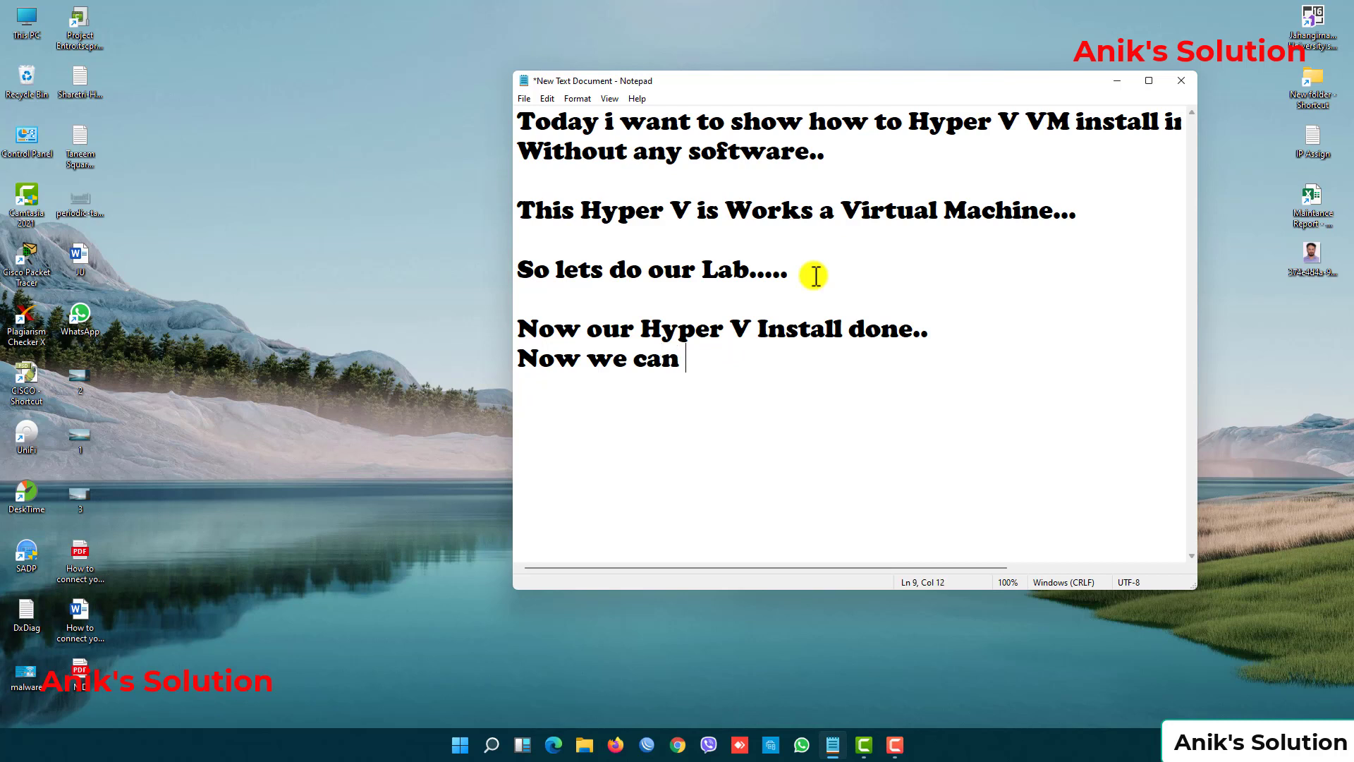
{"action": "type", "text": "configure"}
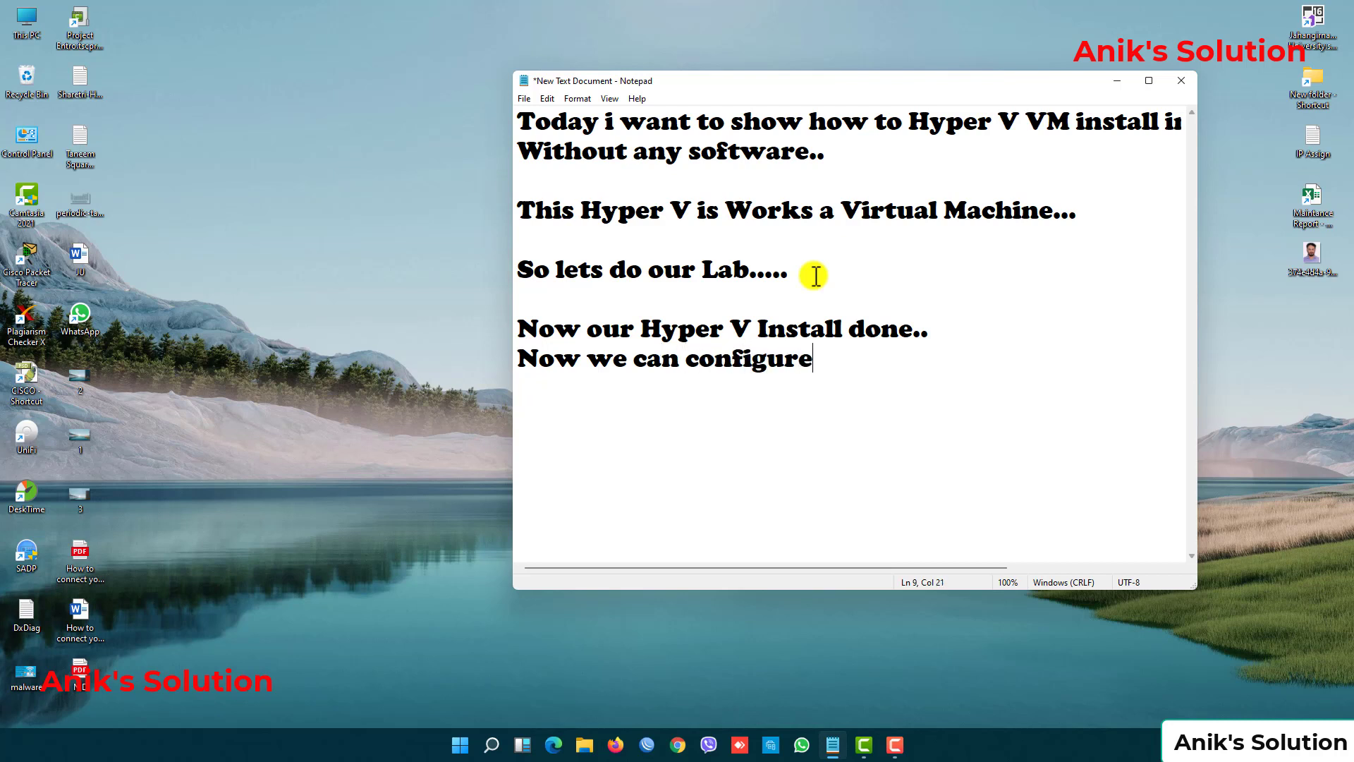
{"action": "type", "text": " any virtual"}
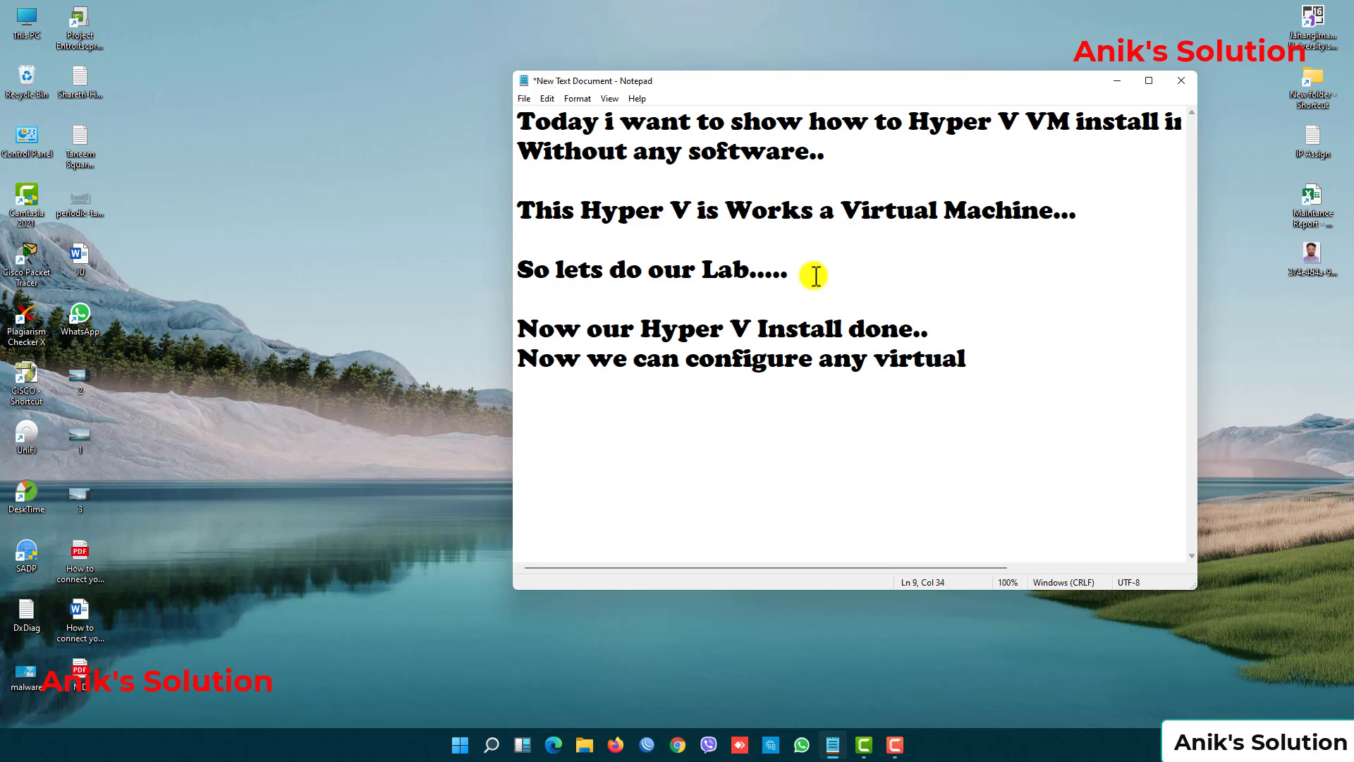
{"action": "type", "text": " Windo"}
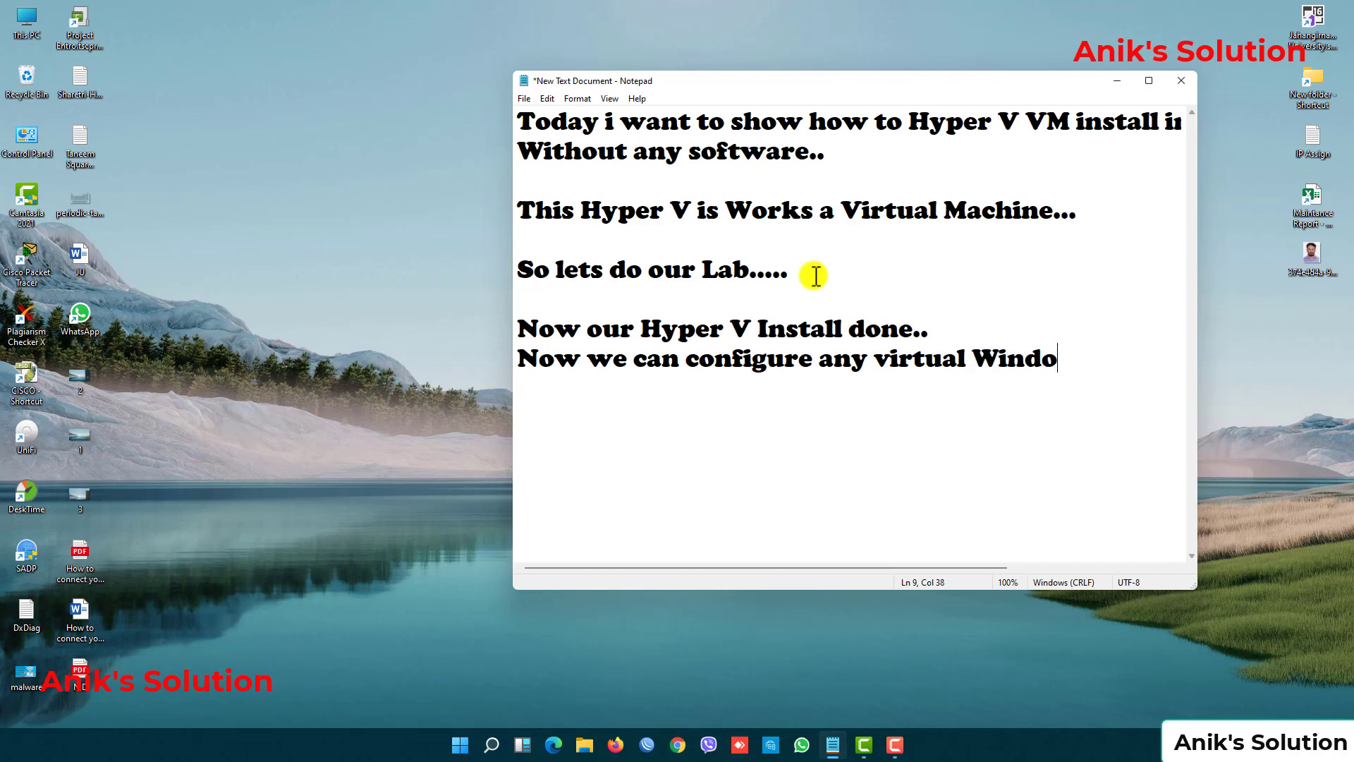
{"action": "type", "text": "ws "}
{"action": "type", "text": "in"}
{"action": "type", "text": " t"}
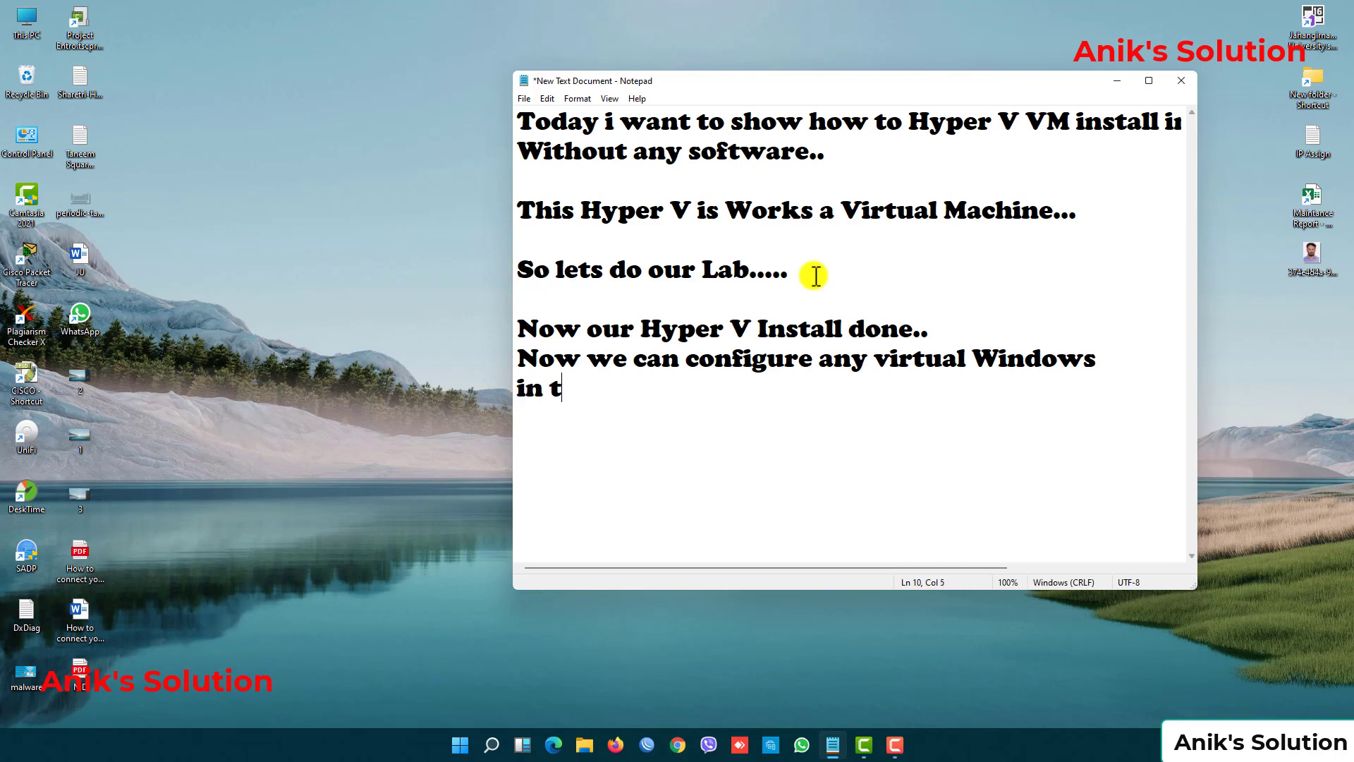
{"action": "type", "text": "his sof"}
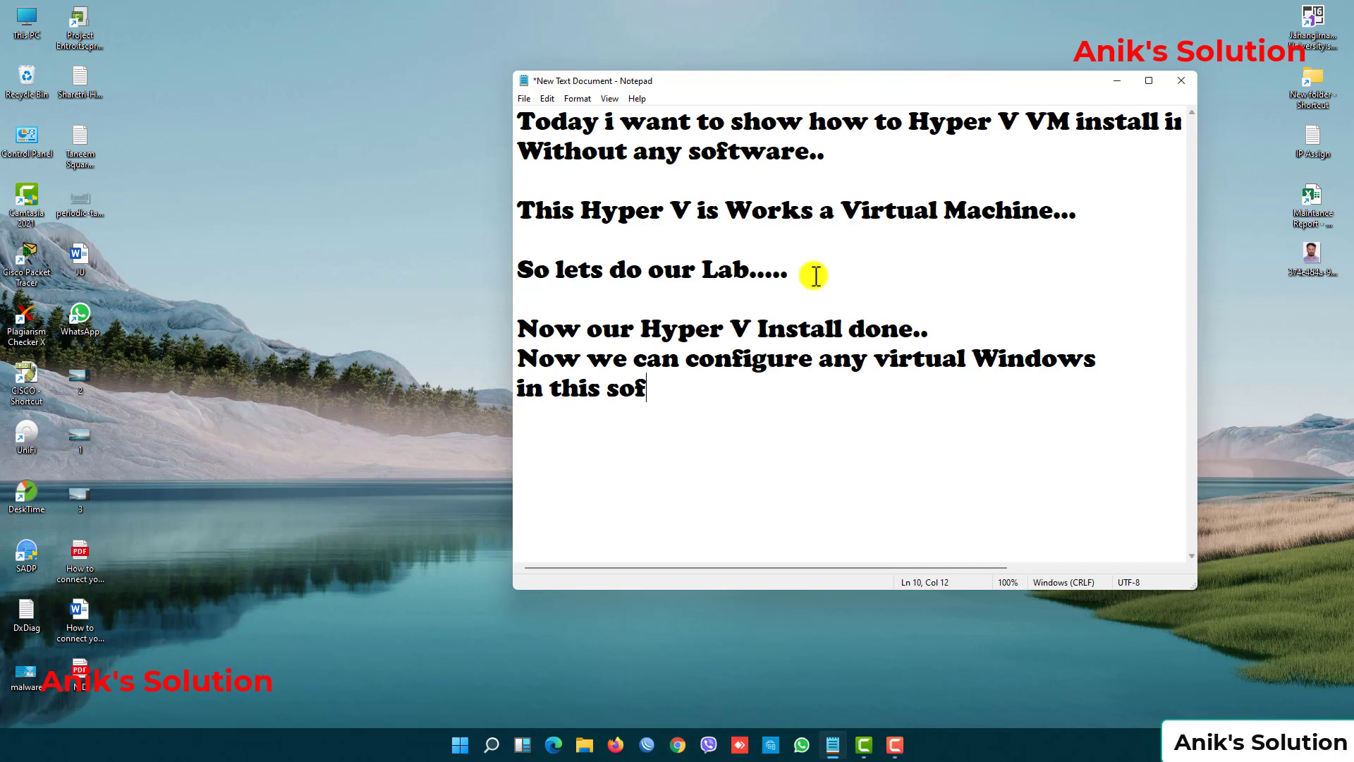
{"action": "type", "text": "tware....  "}
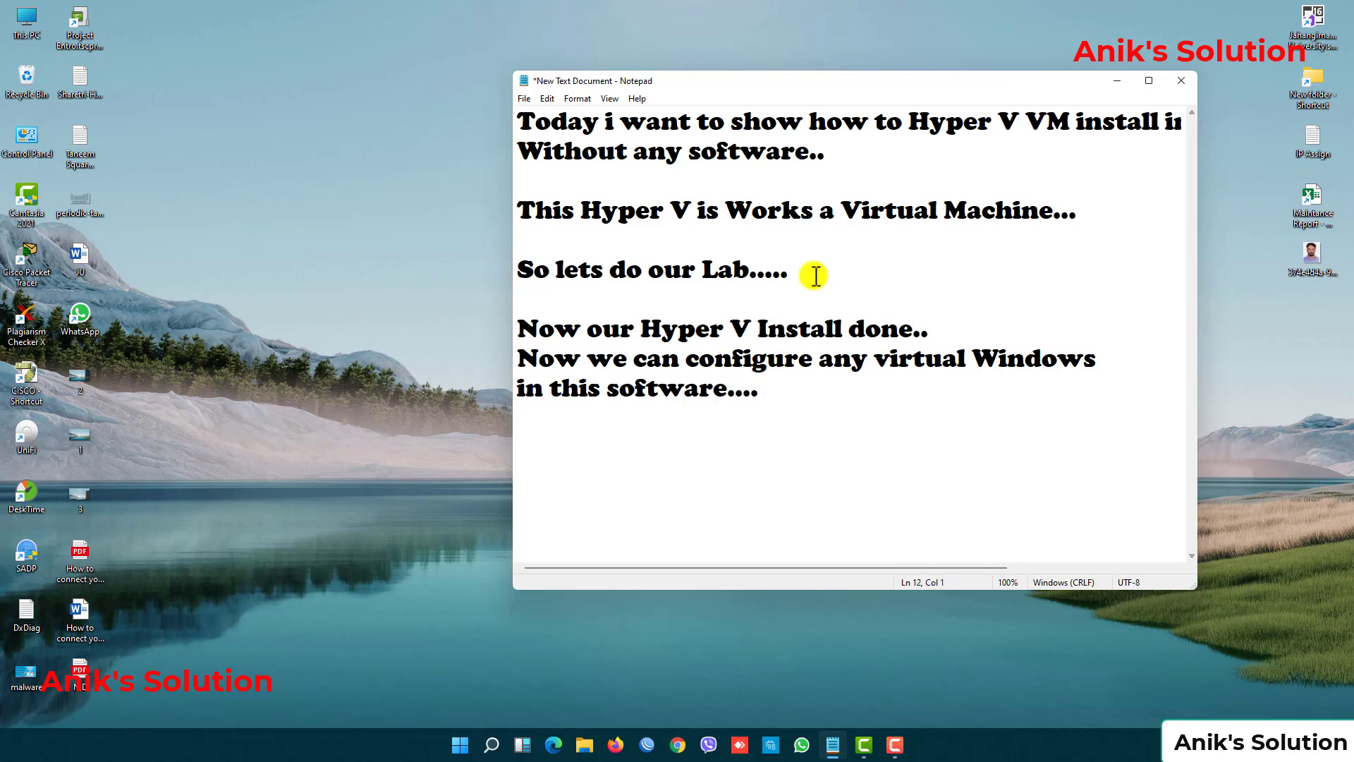
After a blank line, add the closing lines "Thanks for watching this video..." and "Thank you"
{"action": "type", "text": "Thanks "}
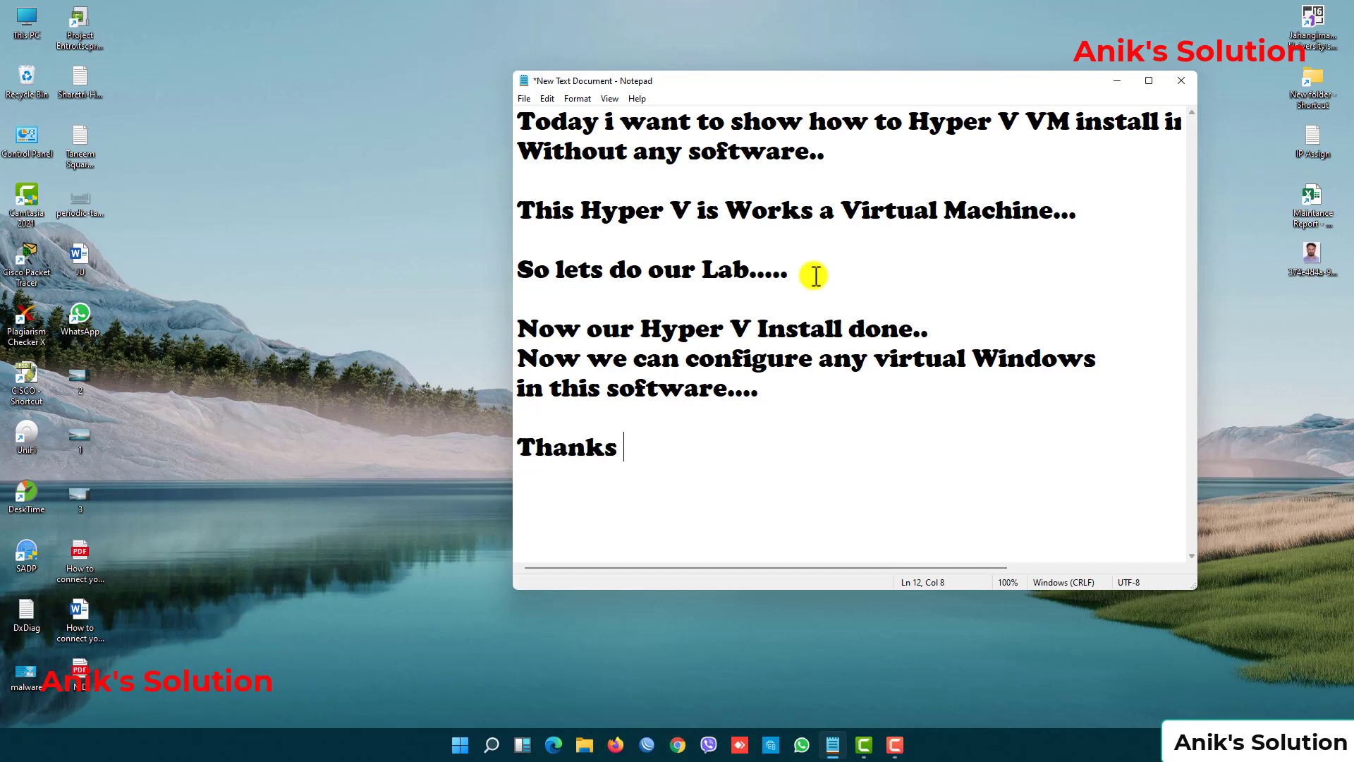
{"action": "type", "text": "for watc"}
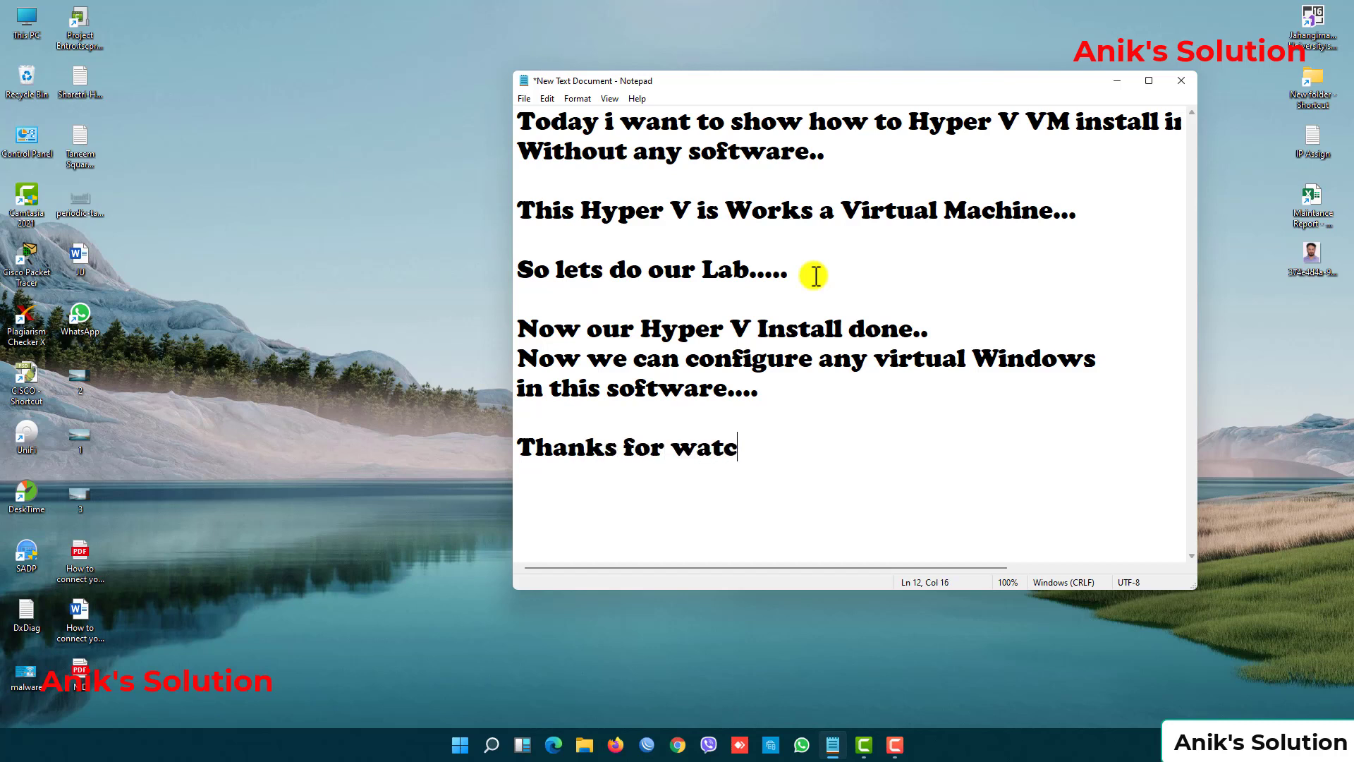
{"action": "type", "text": "hing thi"}
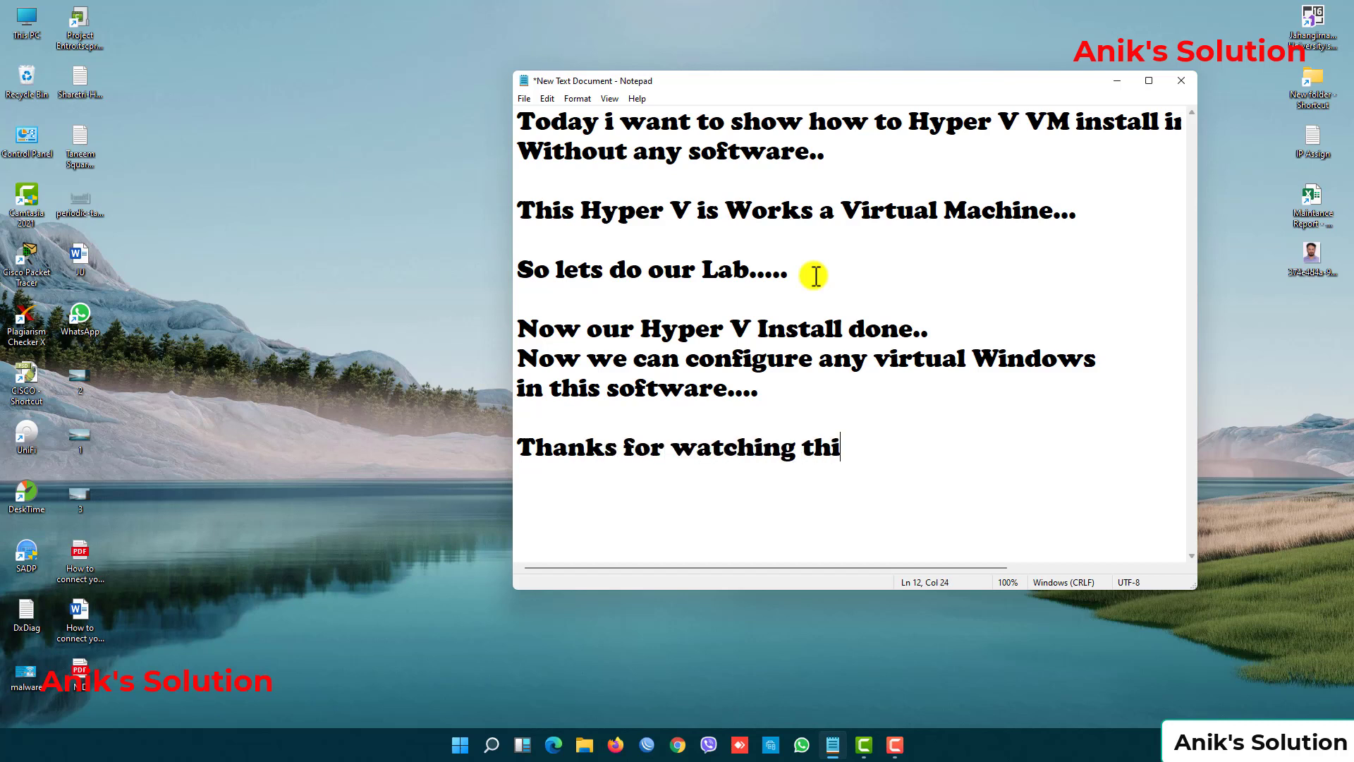
{"action": "type", "text": "s video... "}
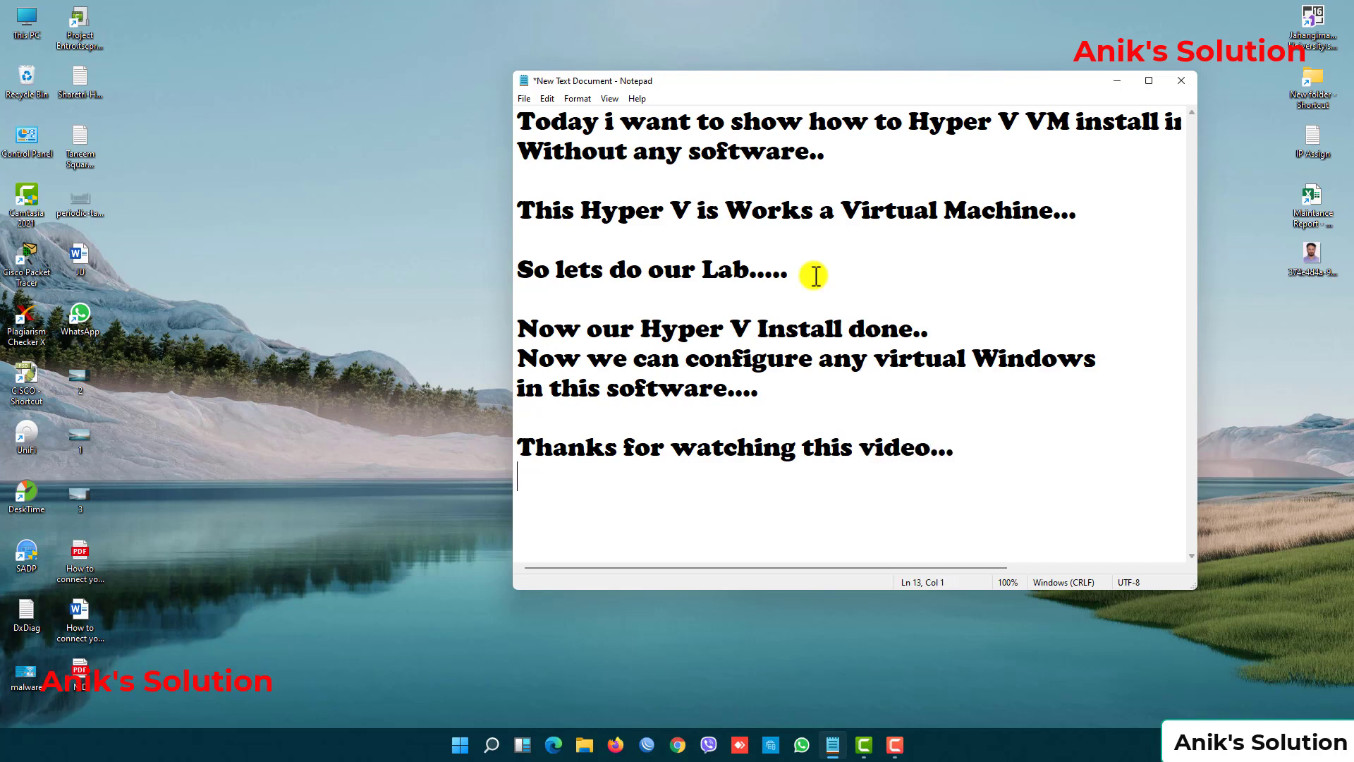
{"action": "type", "text": "Thank you"}
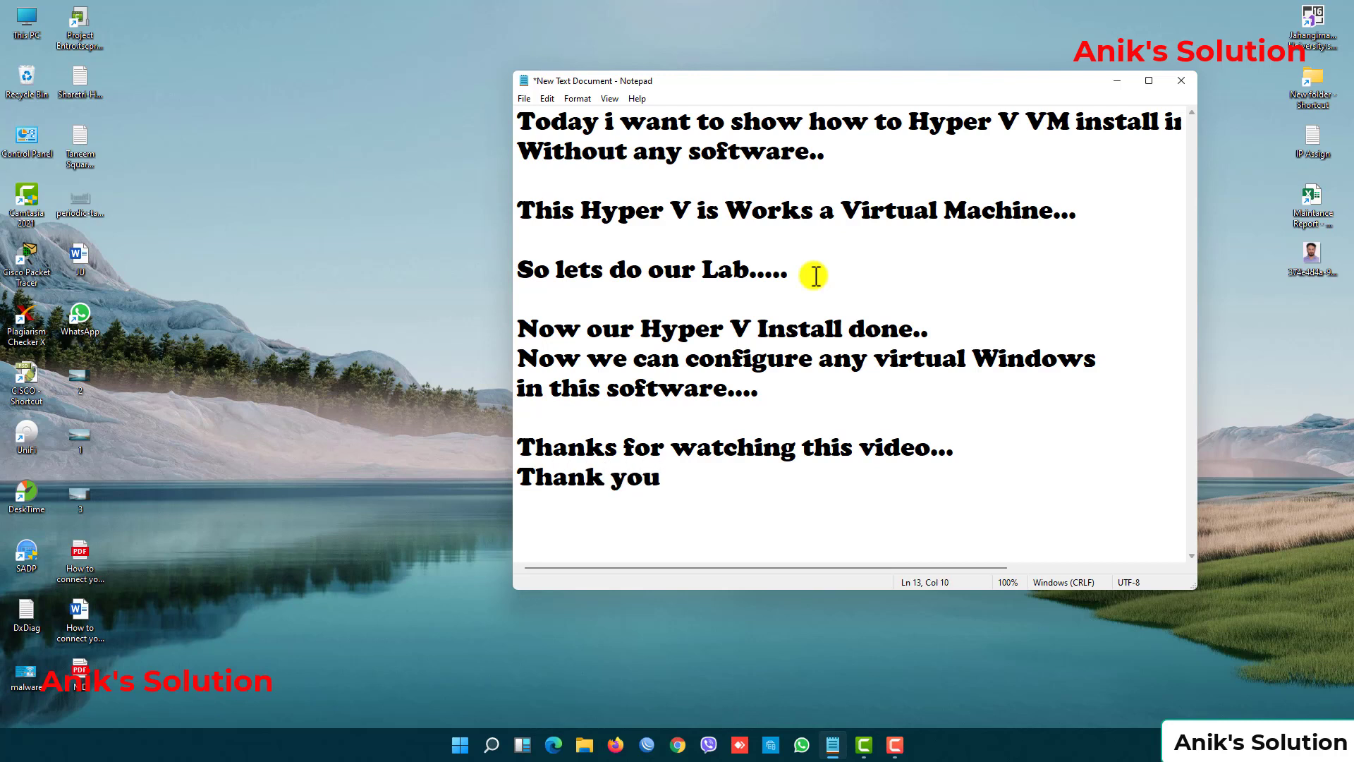